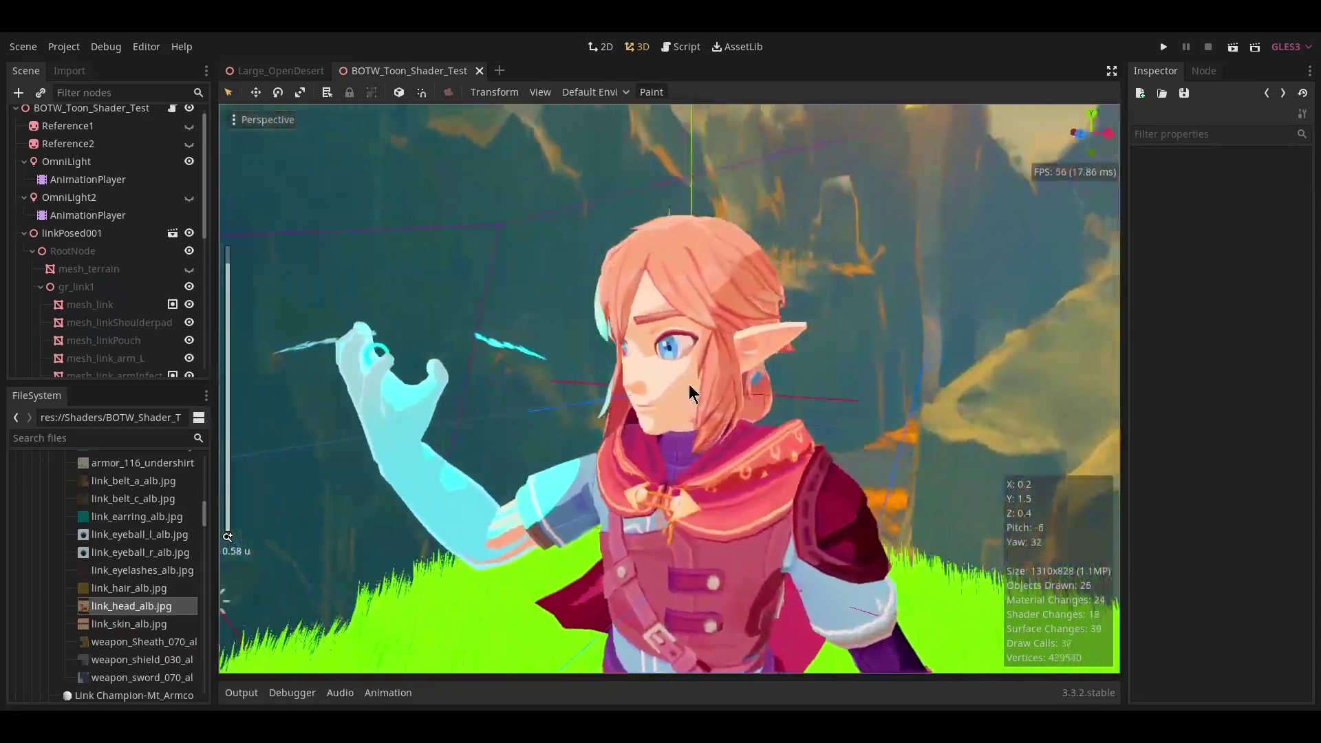
Examine the toon-shaded character's face, hair and raised arm from several angles and distances.
scroll(688, 384, up, 8)
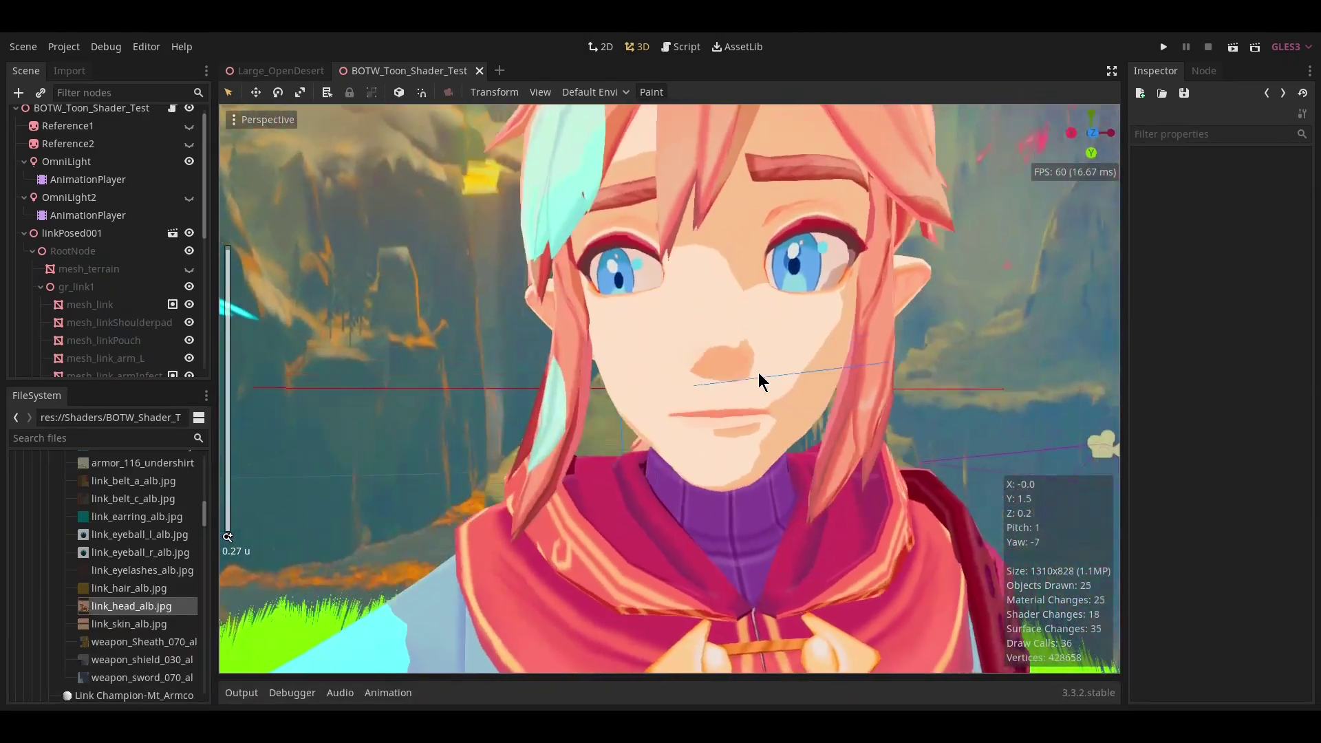
scroll(764, 382, down, 4)
scroll(688, 392, down, 9)
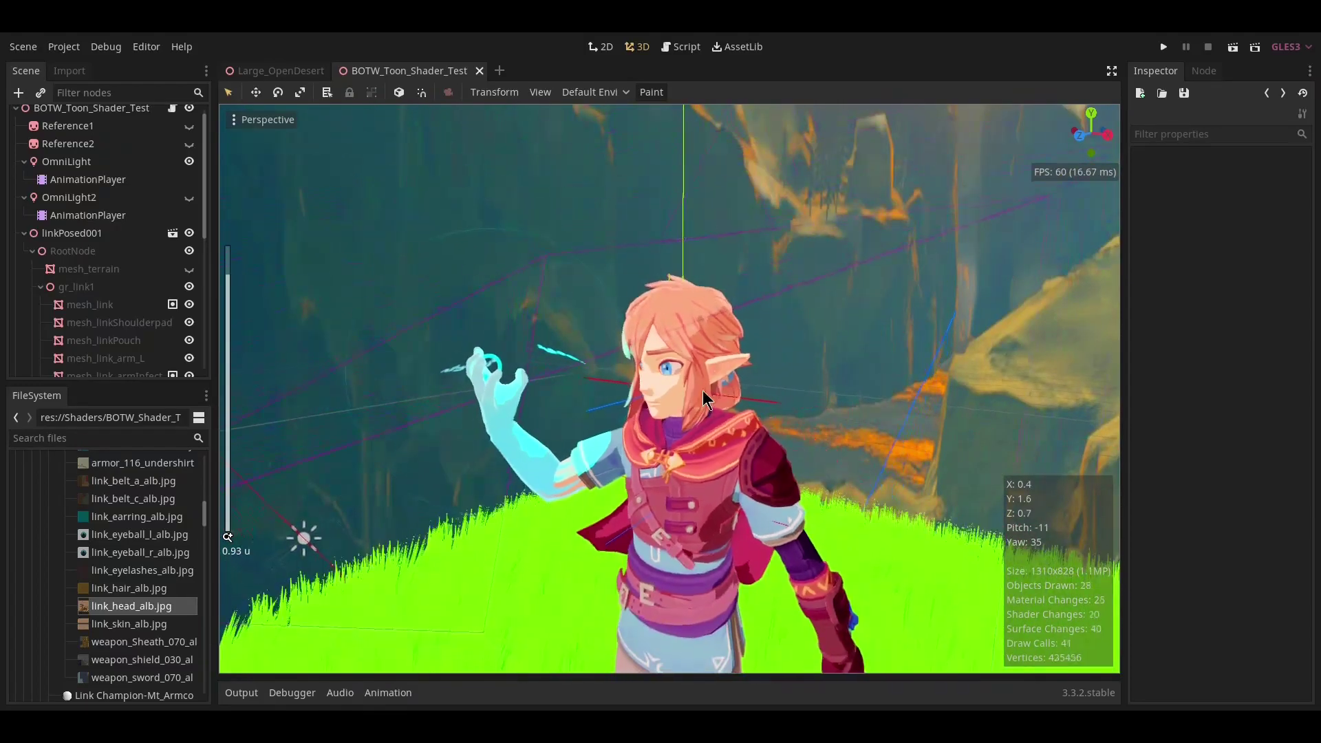
scroll(725, 418, up, 6)
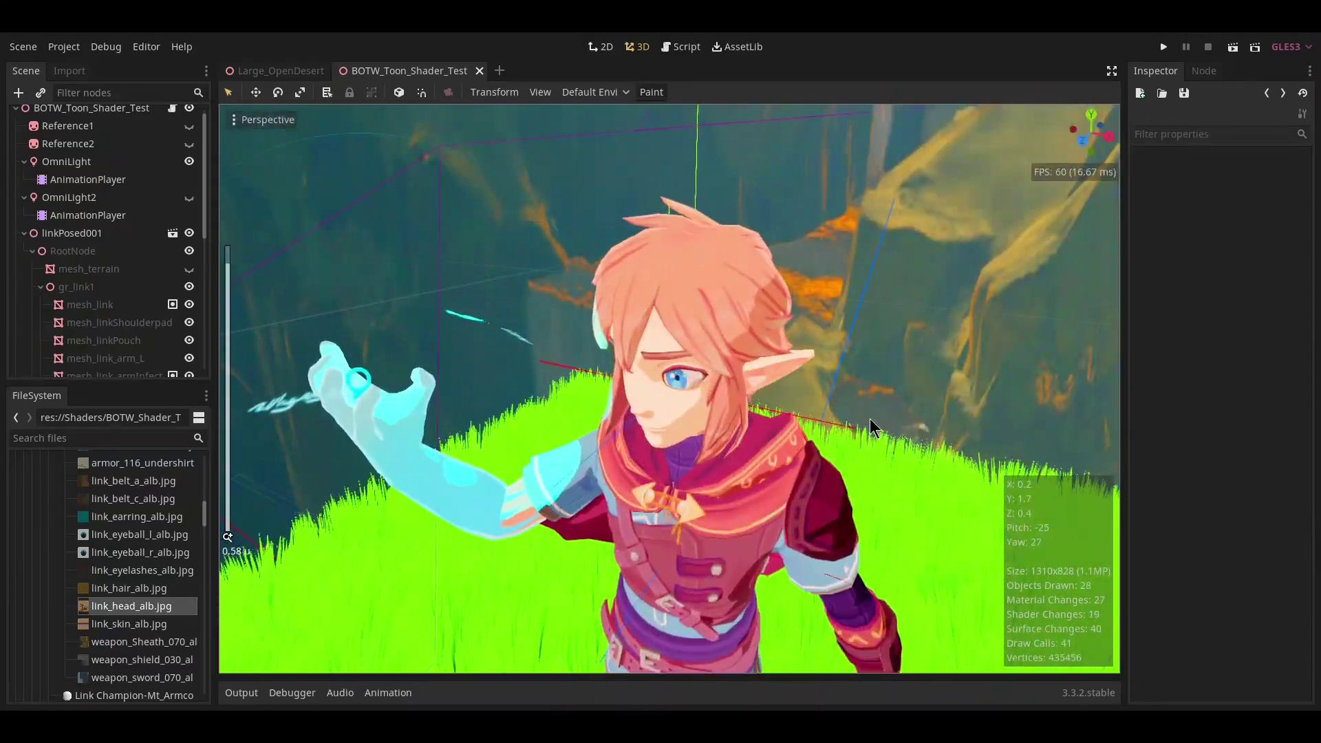
middle_drag(870, 418, 662, 386)
scroll(740, 433, up, 6)
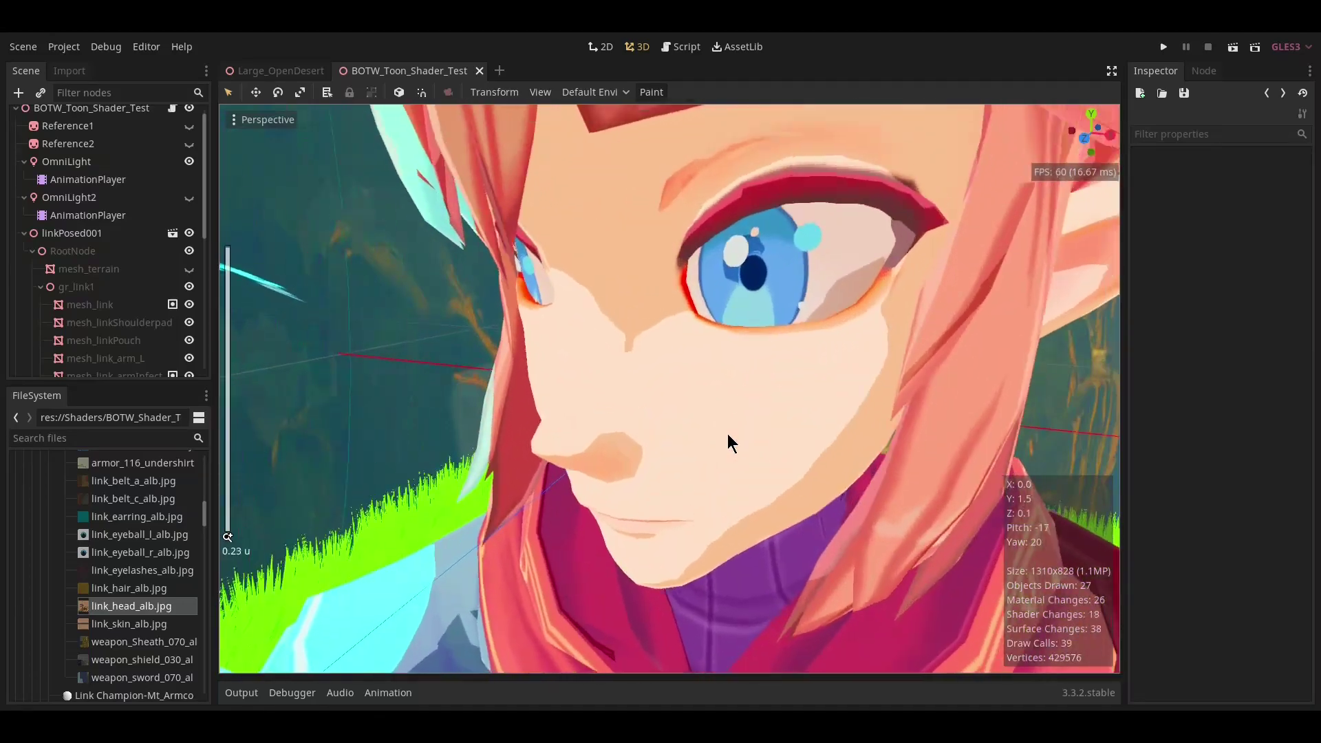
scroll(728, 433, down, 3)
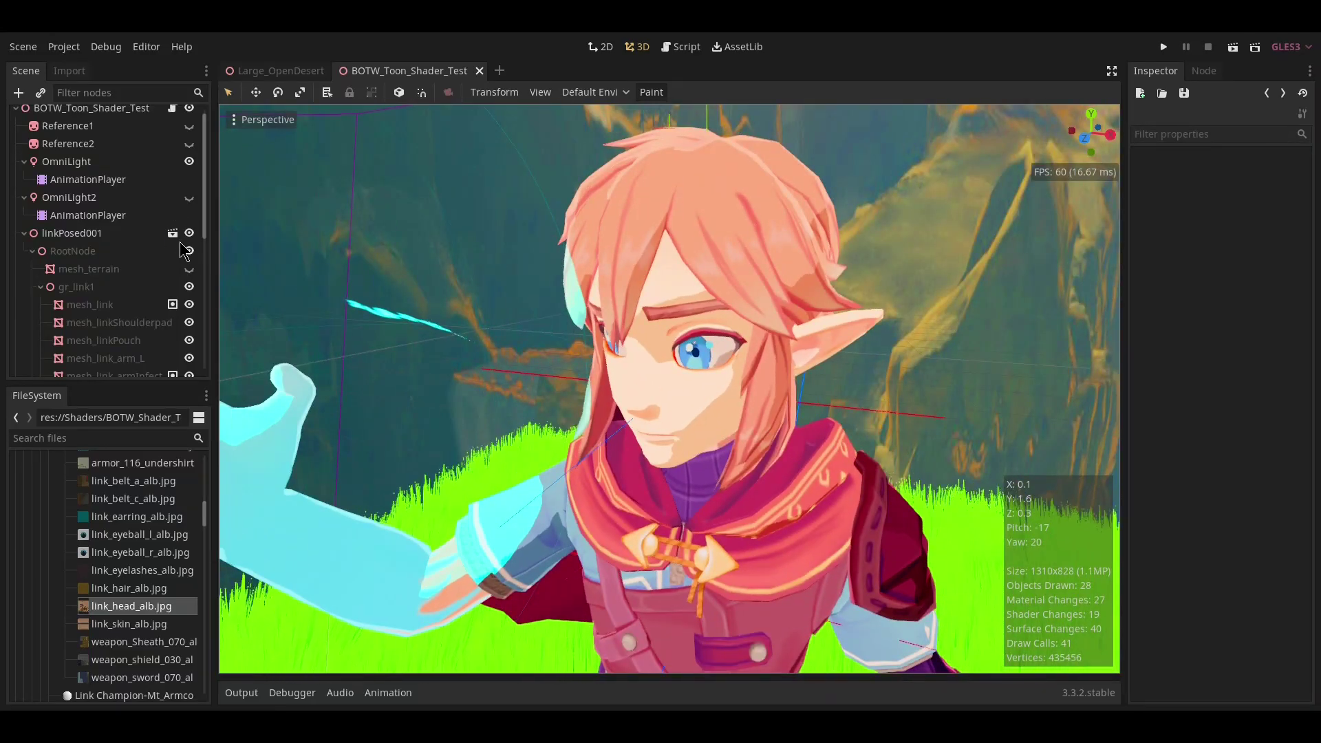
middle_drag(773, 394, 805, 383)
scroll(808, 382, up, 6)
scroll(698, 372, down, 6)
middle_drag(671, 378, 740, 398)
scroll(741, 398, up, 5)
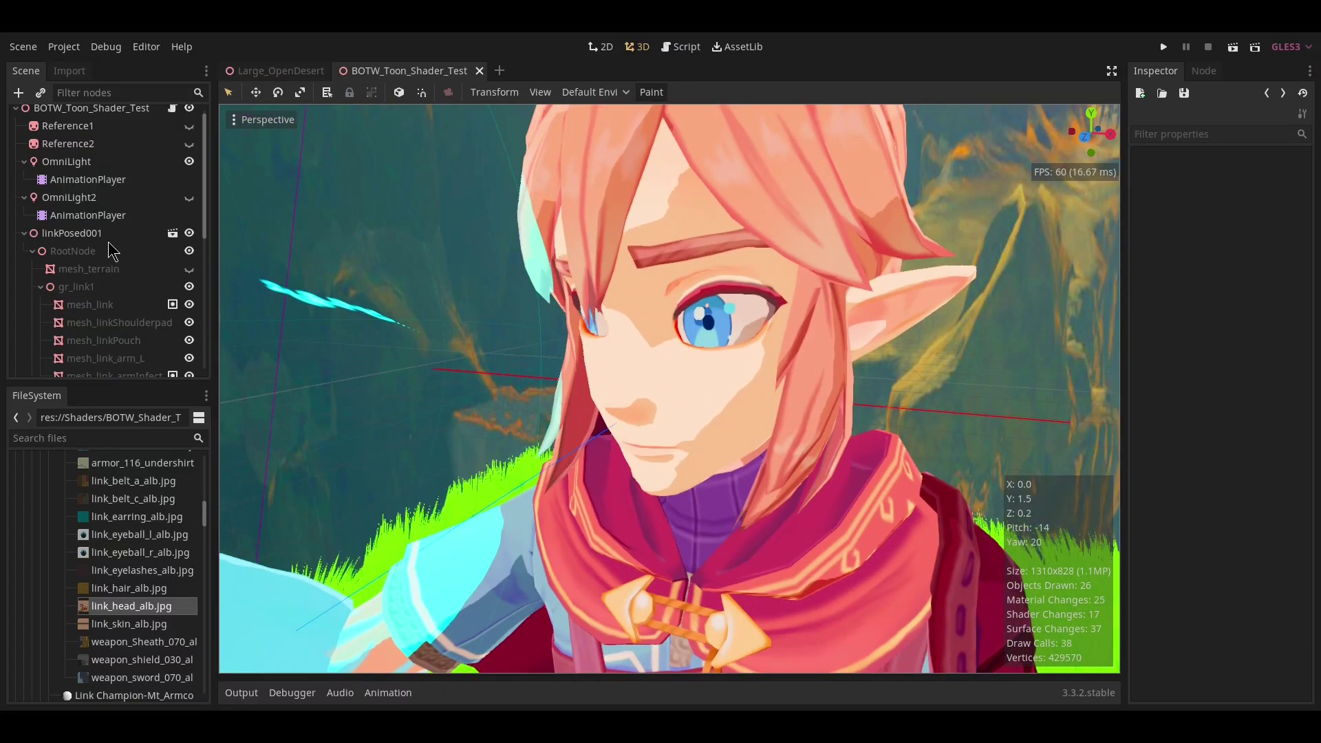
Show OmniLight2, try moving the light around the character, and undo the move.
click(181, 198)
scroll(624, 372, down, 10)
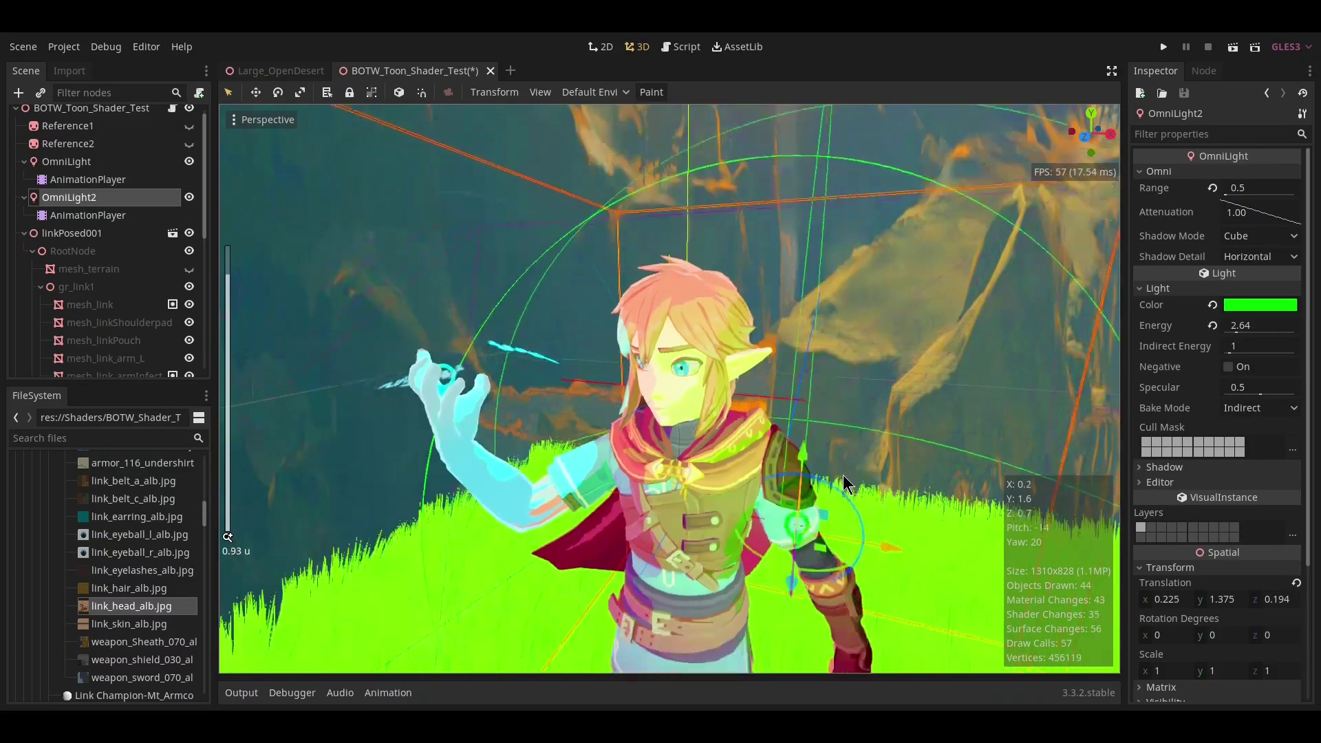
drag(716, 434, 929, 556)
key(ctrl+z)
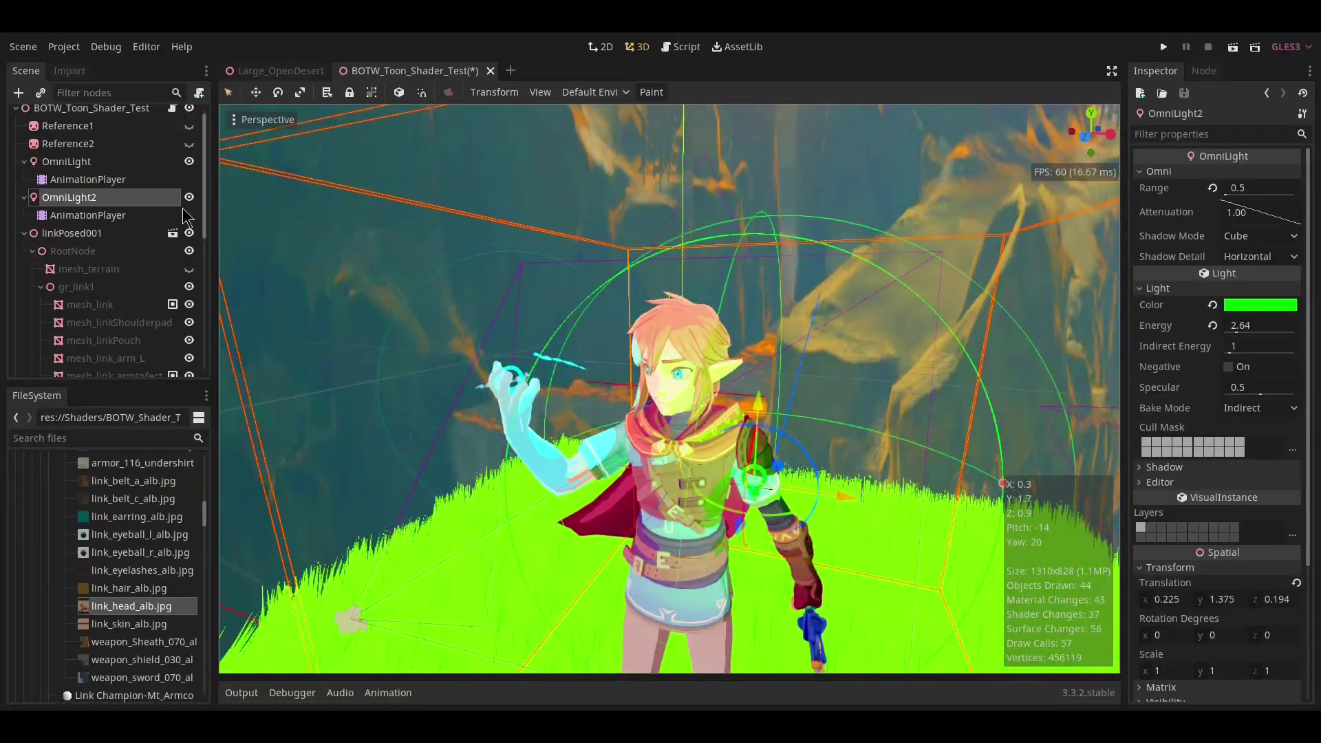
scroll(838, 447, up, 7)
scroll(853, 446, up, 4)
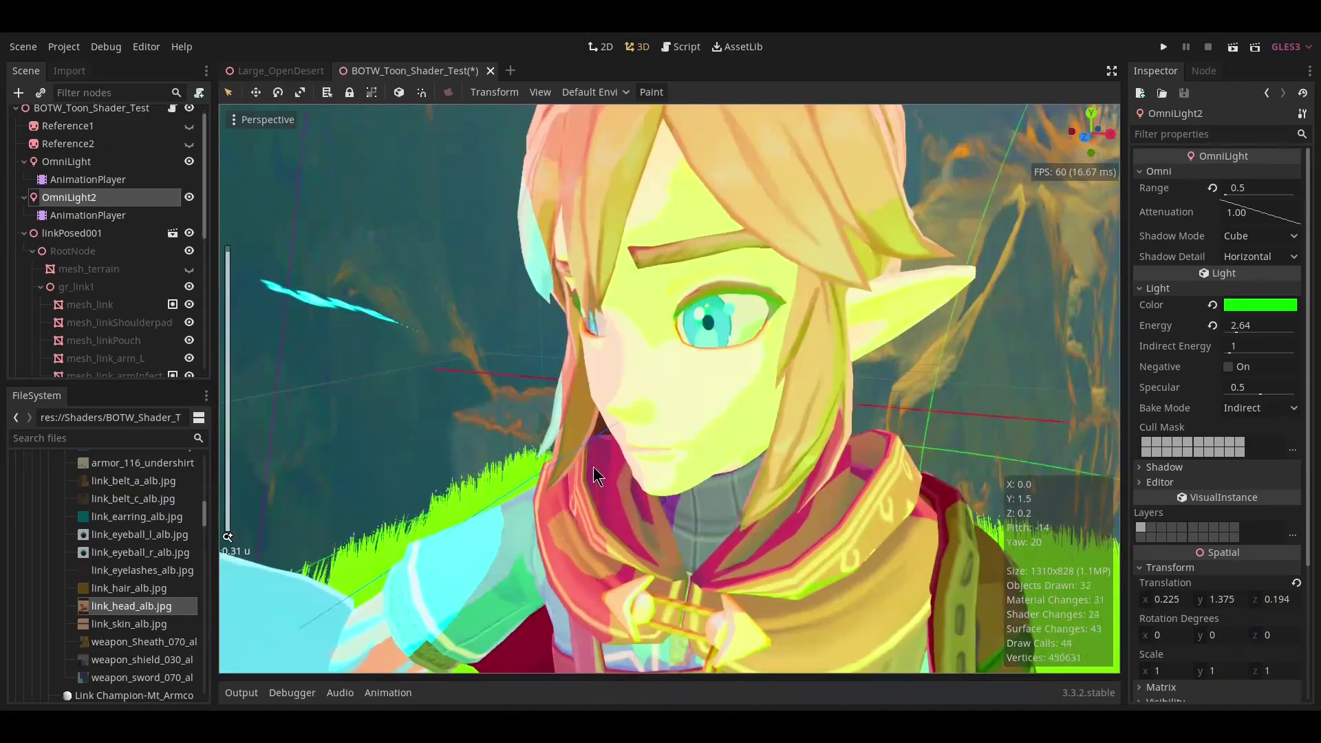
Save the scene and open the shader material of mesh_link for editing.
key(ctrl+s)
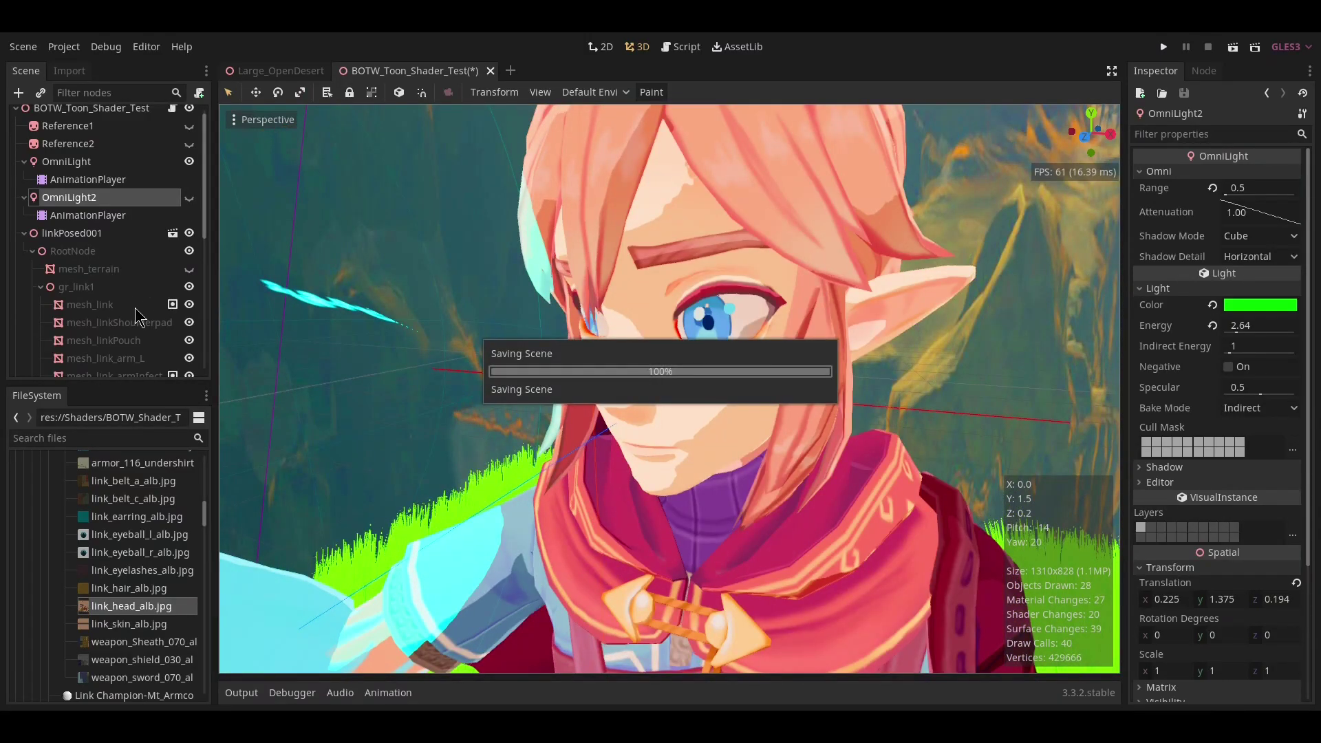
click(131, 306)
click(1266, 324)
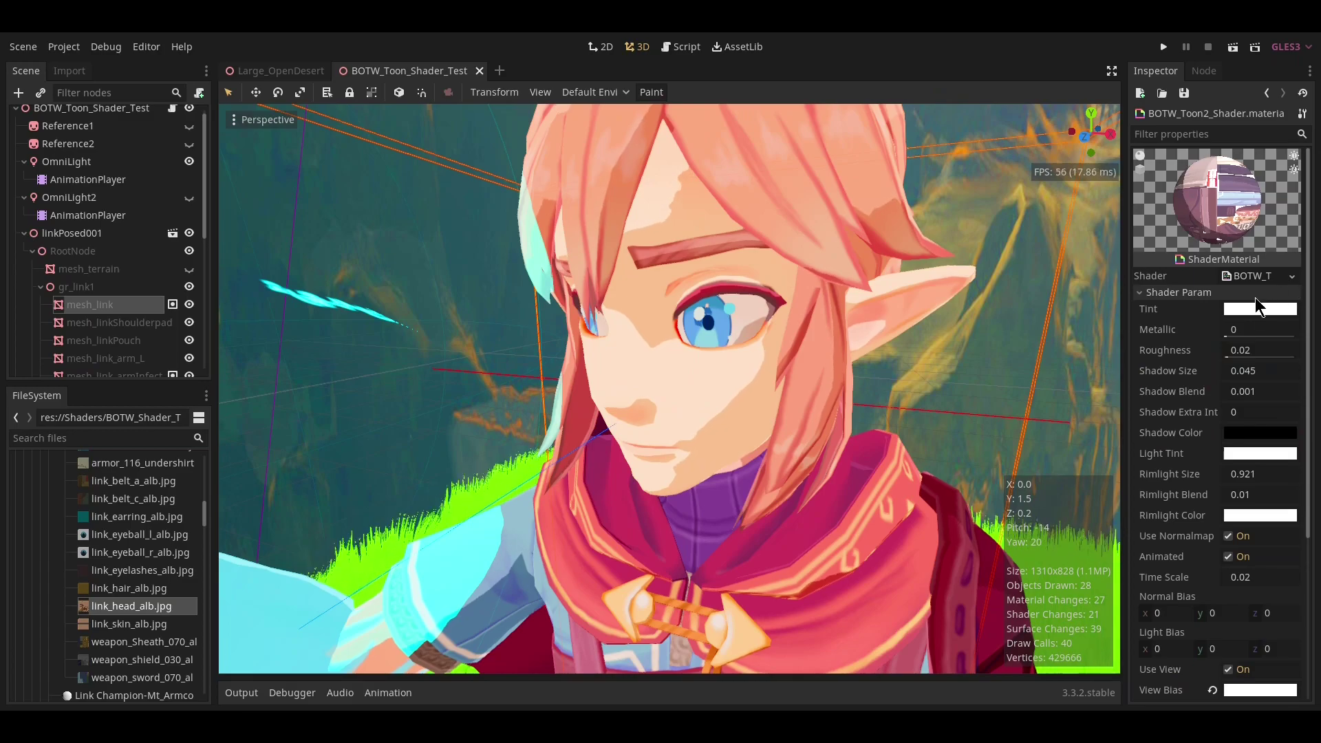
Try out the material's Tint color and Roughness parameters and check the shading on the face.
click(1254, 303)
drag(1064, 74, 1026, 38)
click(1190, 381)
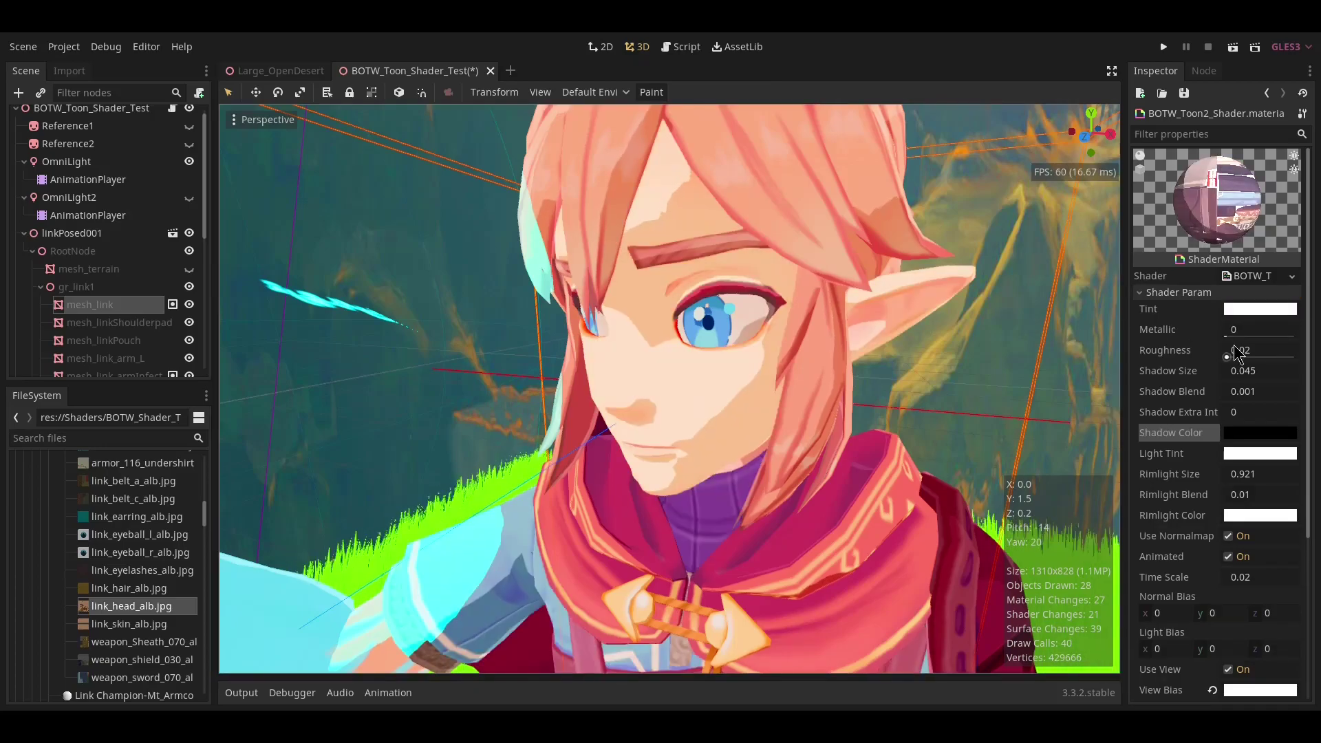
mouse_move(1236, 353)
mouse_down()
mouse_move(1259, 353)
mouse_move(1225, 353)
mouse_up()
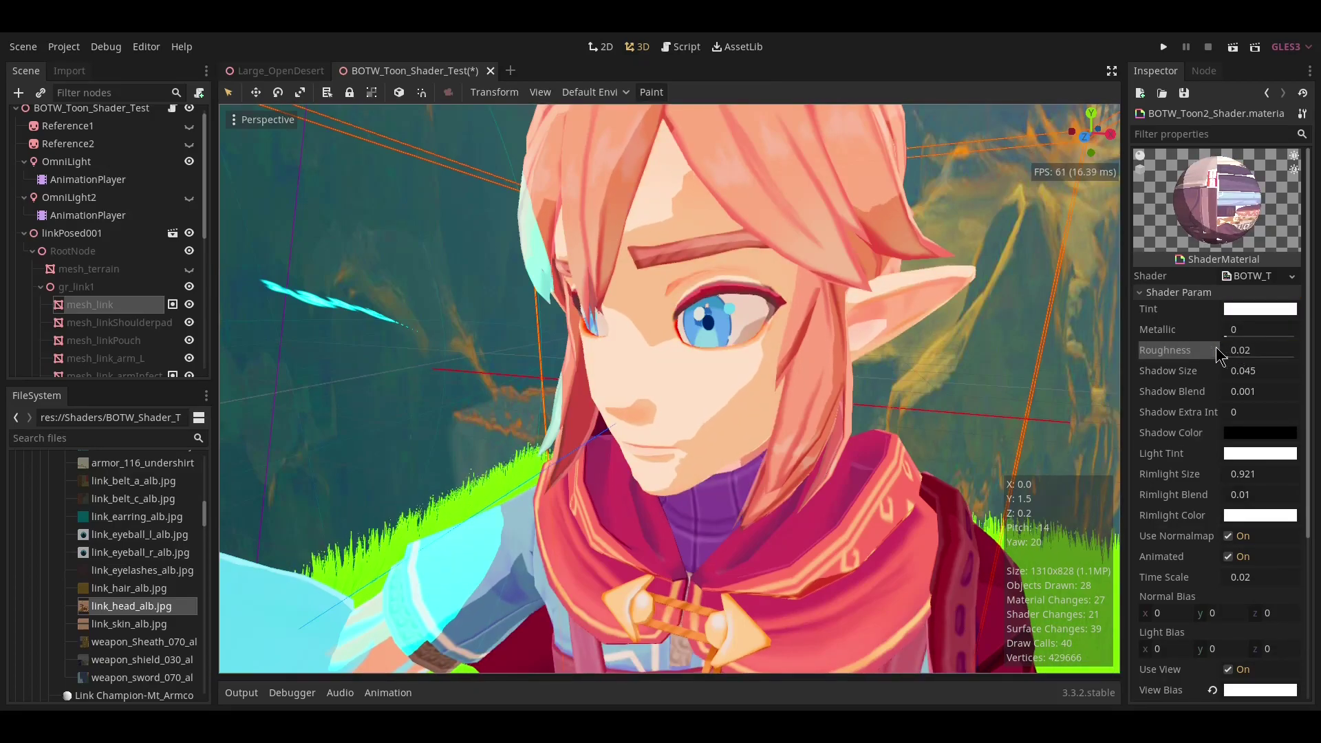
middle_drag(573, 440, 728, 413)
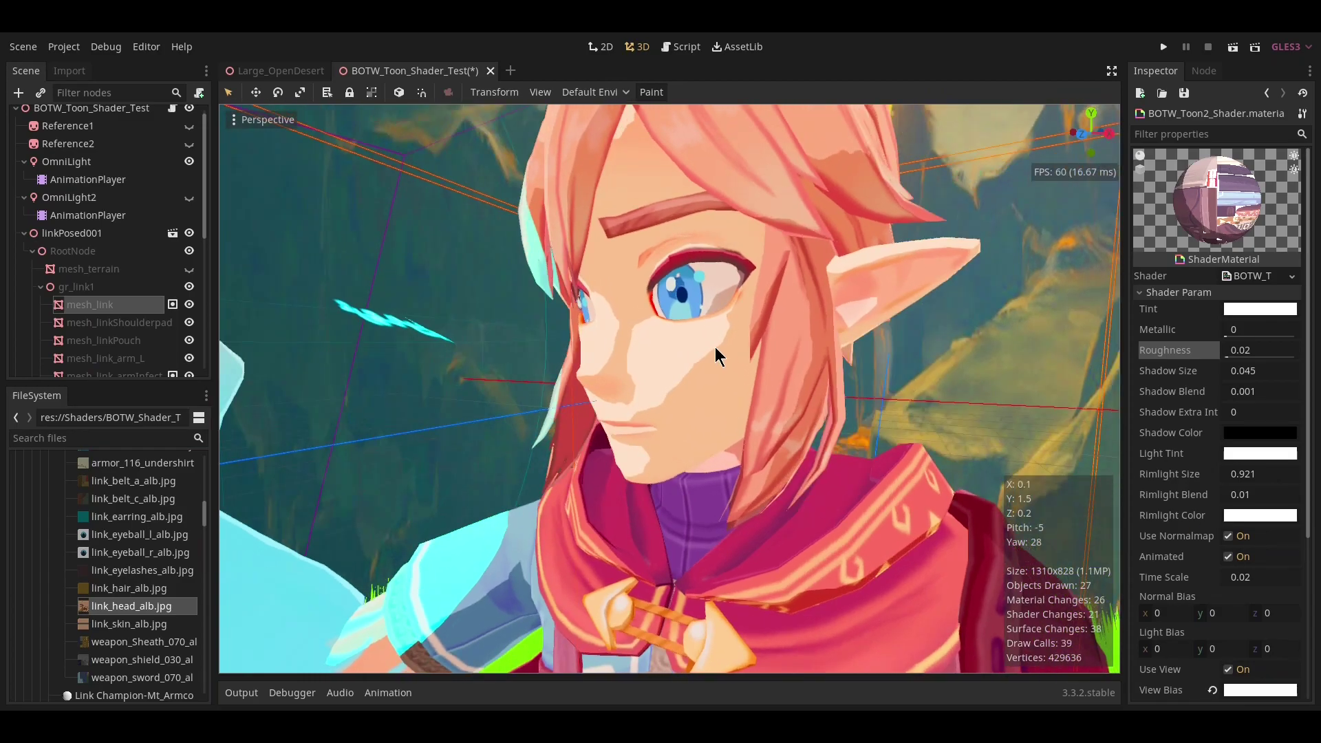
middle_drag(720, 345, 753, 349)
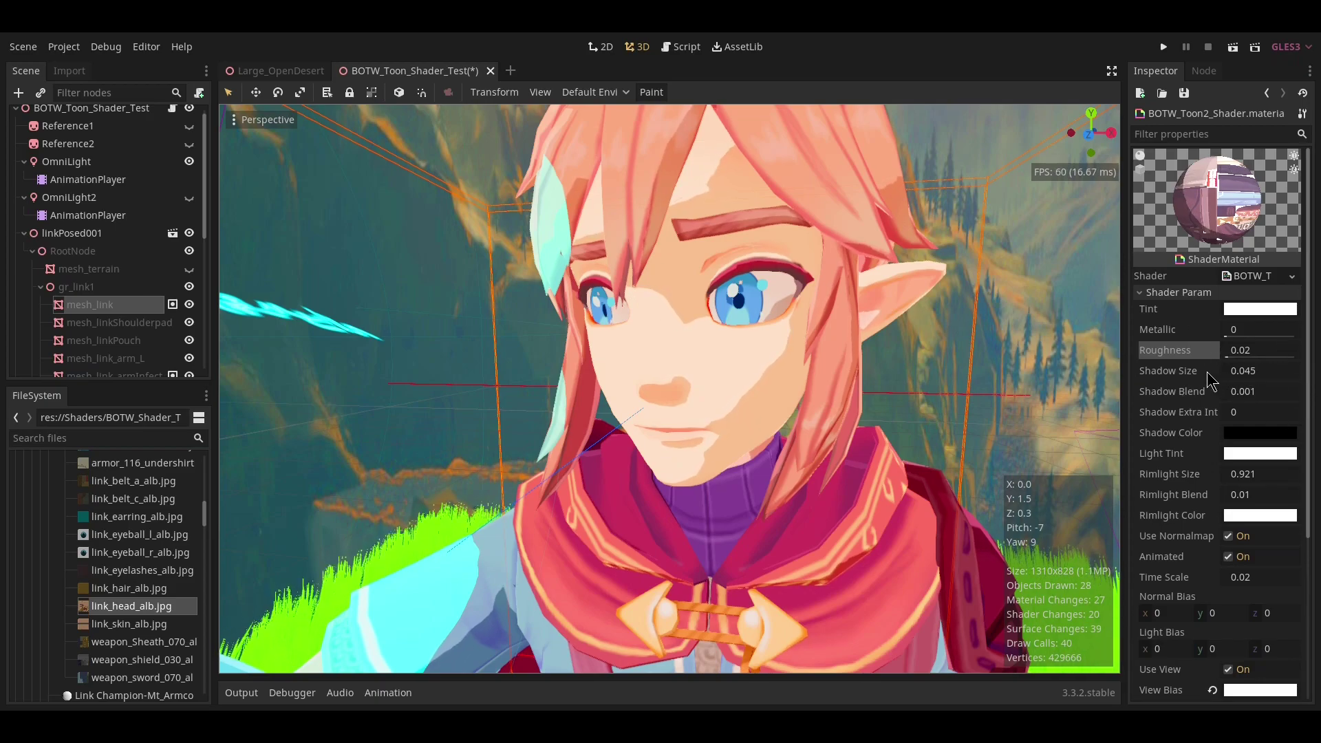
Try a Shadow Size of -0.07 on the character's material and reset it to the default.
mouse_move(1250, 377)
mouse_down()
mouse_move(1280, 377)
mouse_move(1209, 382)
mouse_up()
scroll(877, 411, down, 7)
scroll(847, 435, up, 7)
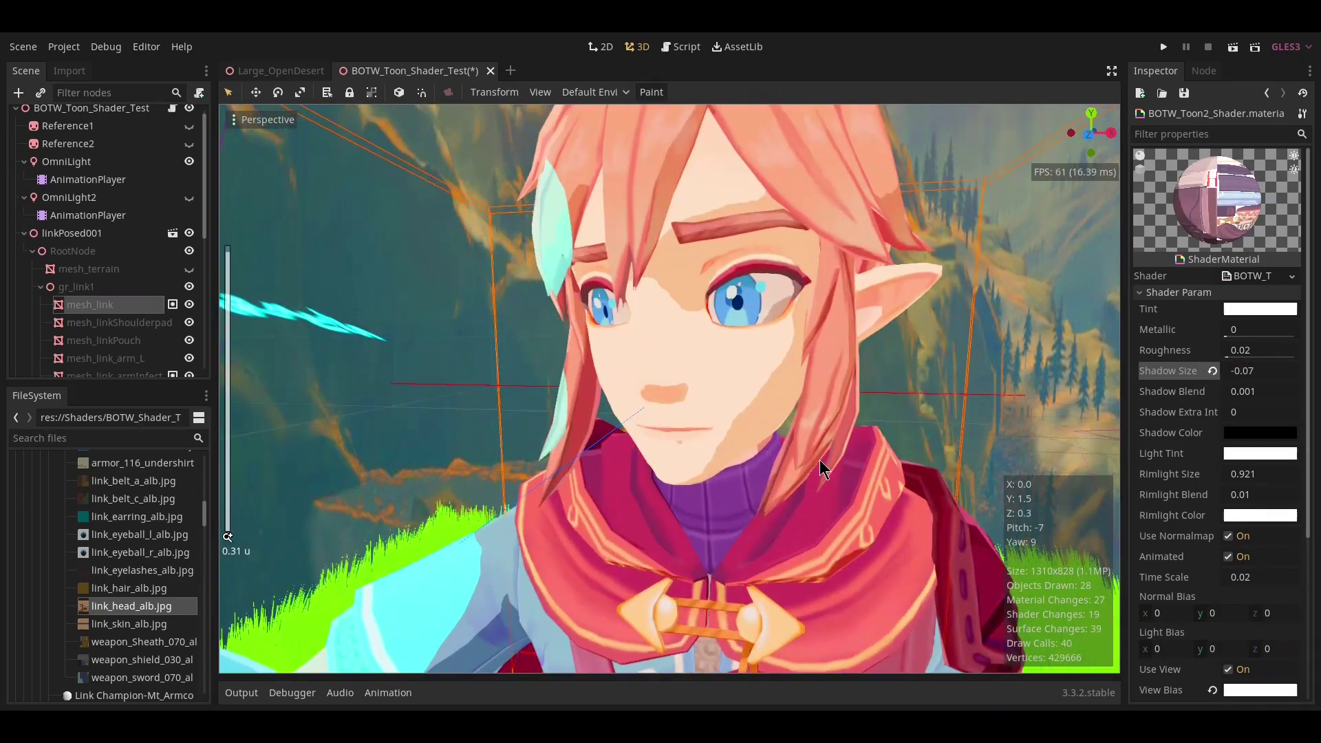
click(1212, 371)
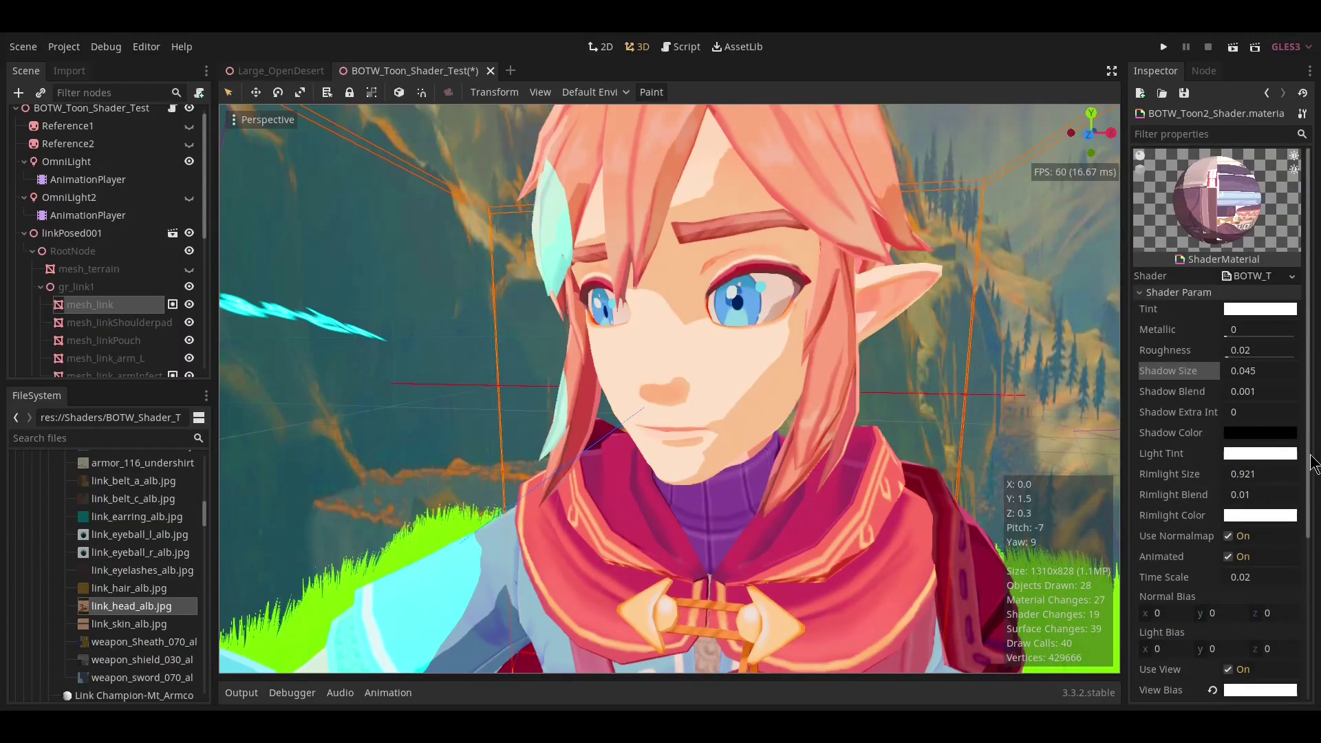
Try Shadow Blend values of 1.599 and 0.085, resetting the parameter to its default after each.
drag(1241, 399, 1296, 392)
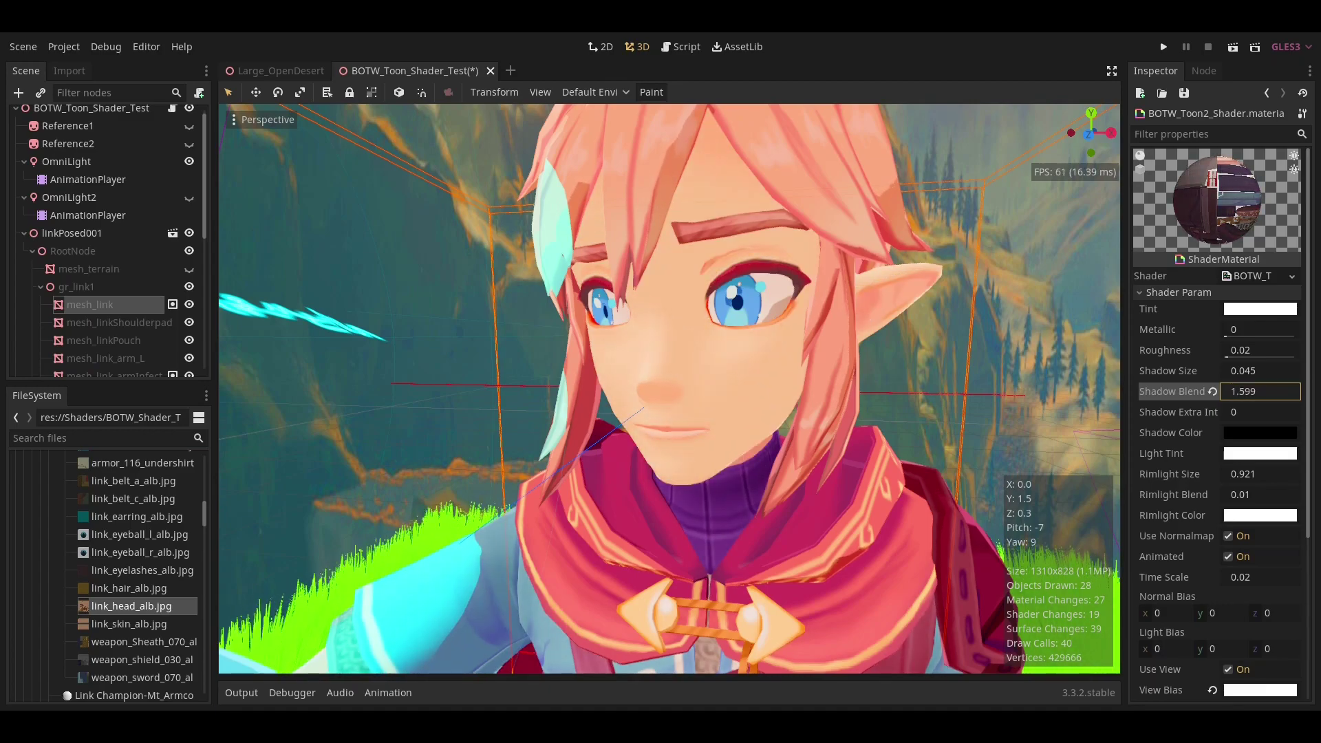
click(1212, 392)
scroll(731, 340, up, 5)
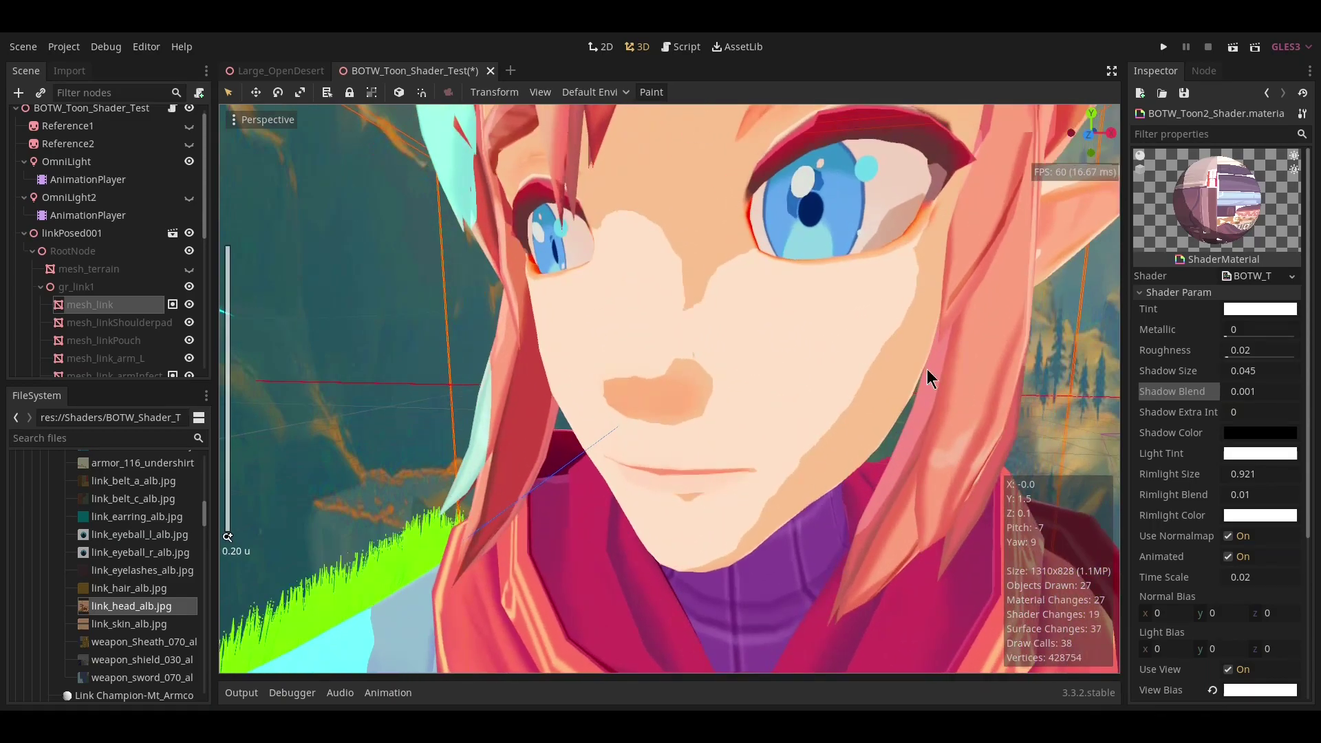
drag(1262, 395, 1267, 395)
scroll(798, 421, down, 4)
middle_drag(798, 421, 667, 370)
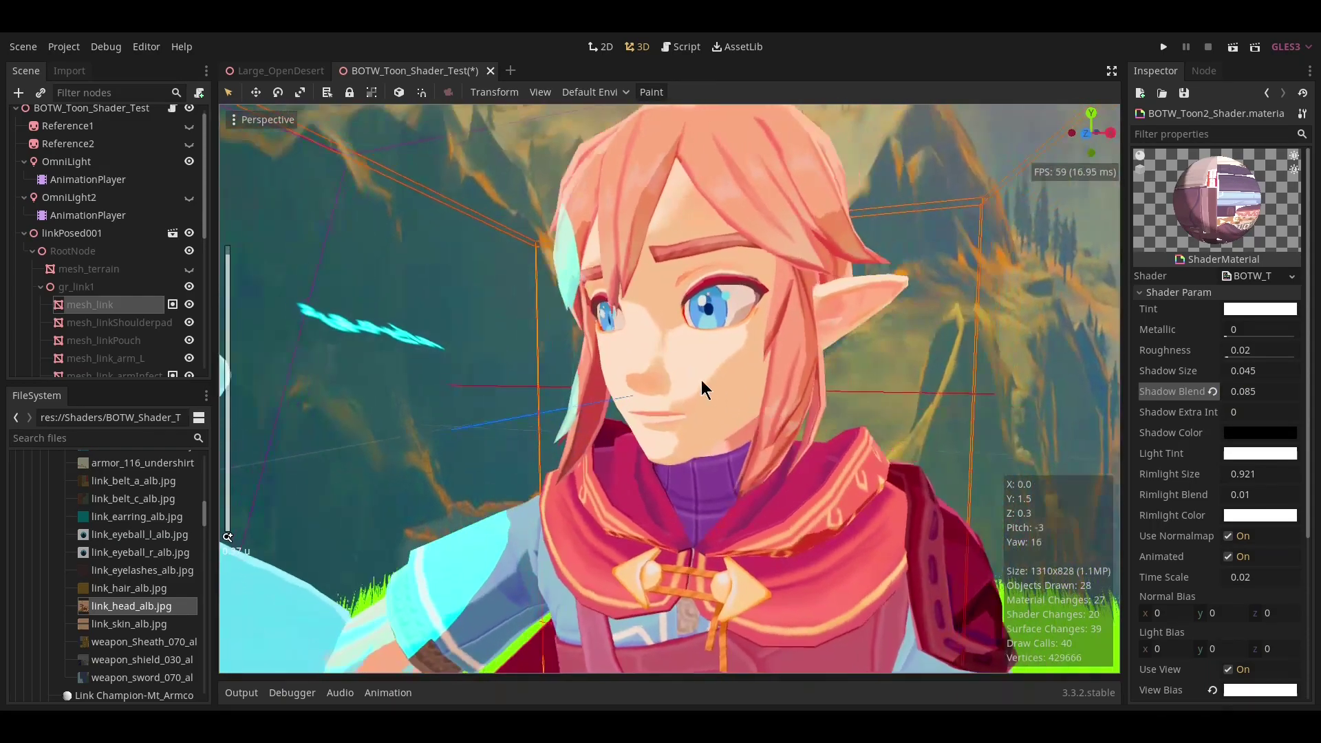
click(1213, 391)
scroll(713, 389, up, 3)
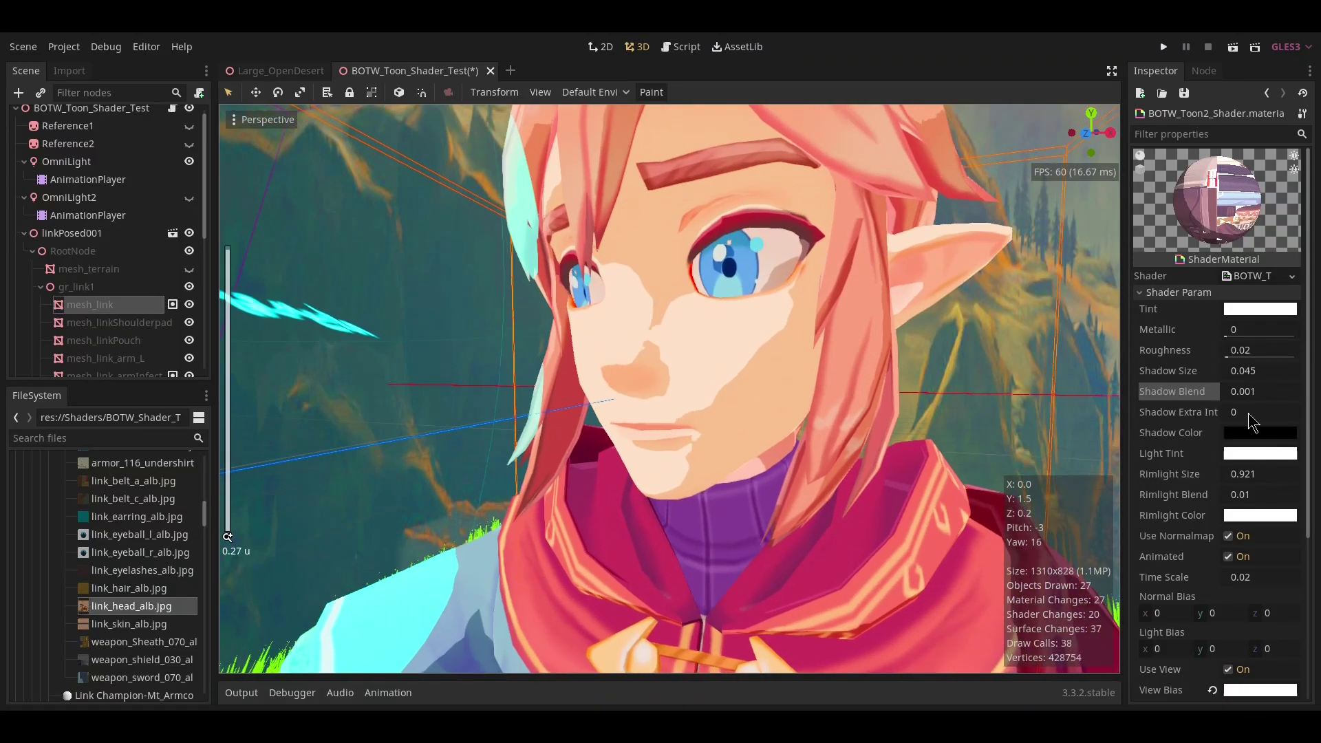
Try a higher shadow extra intensity and a dab3b3 Shadow Color, restoring both to their defaults.
drag(1248, 414, 1300, 414)
click(1212, 411)
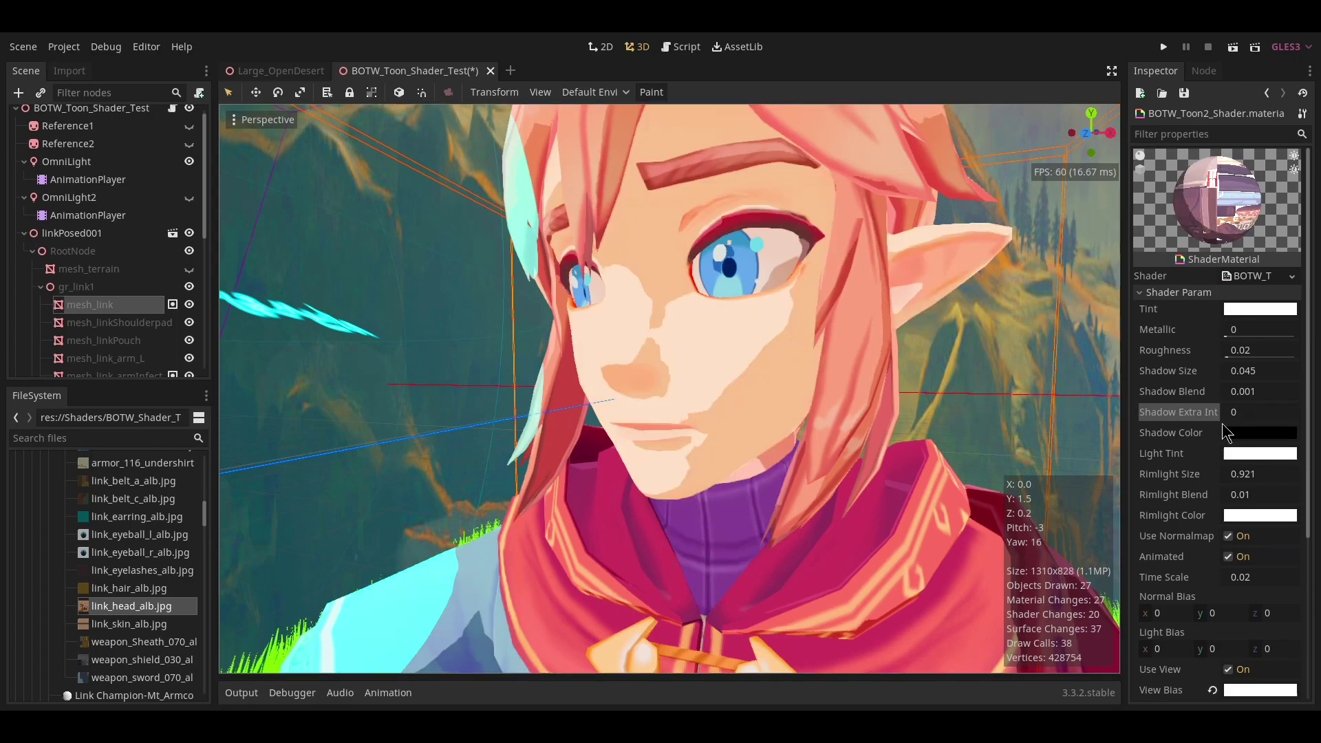
click(1241, 434)
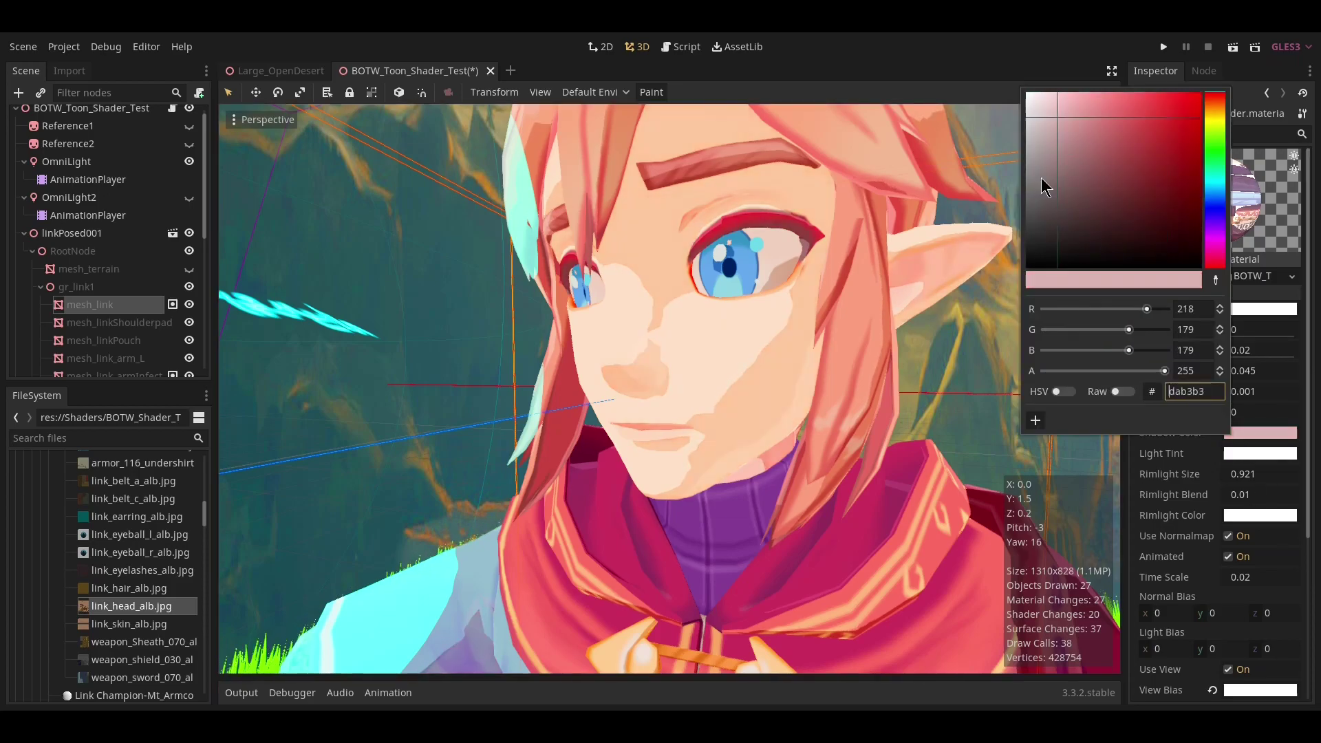
click(1179, 487)
Try different Light Tint colors, including the red e24444, and return the tint to white ffffff.
click(1244, 456)
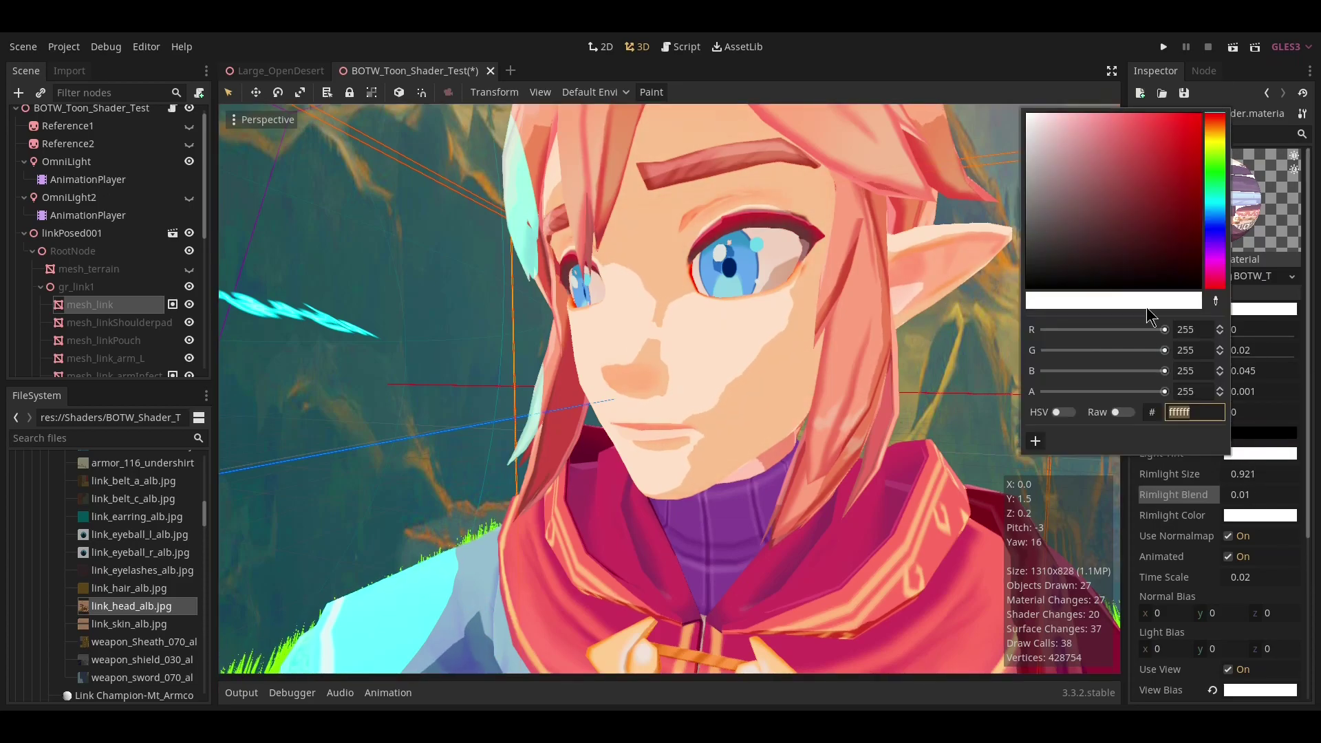
drag(1199, 146, 951, 67)
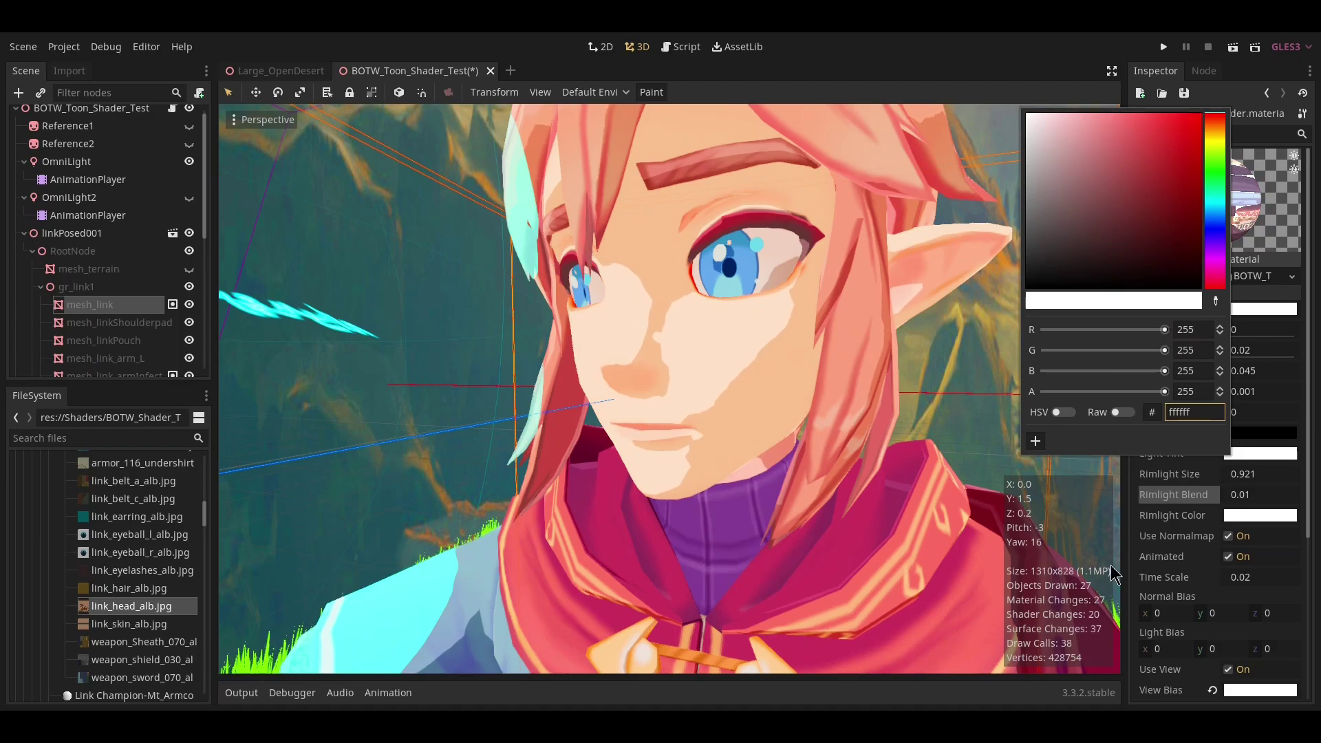
click(1139, 543)
scroll(813, 507, down, 12)
middle_drag(579, 500, 544, 530)
scroll(543, 529, up, 10)
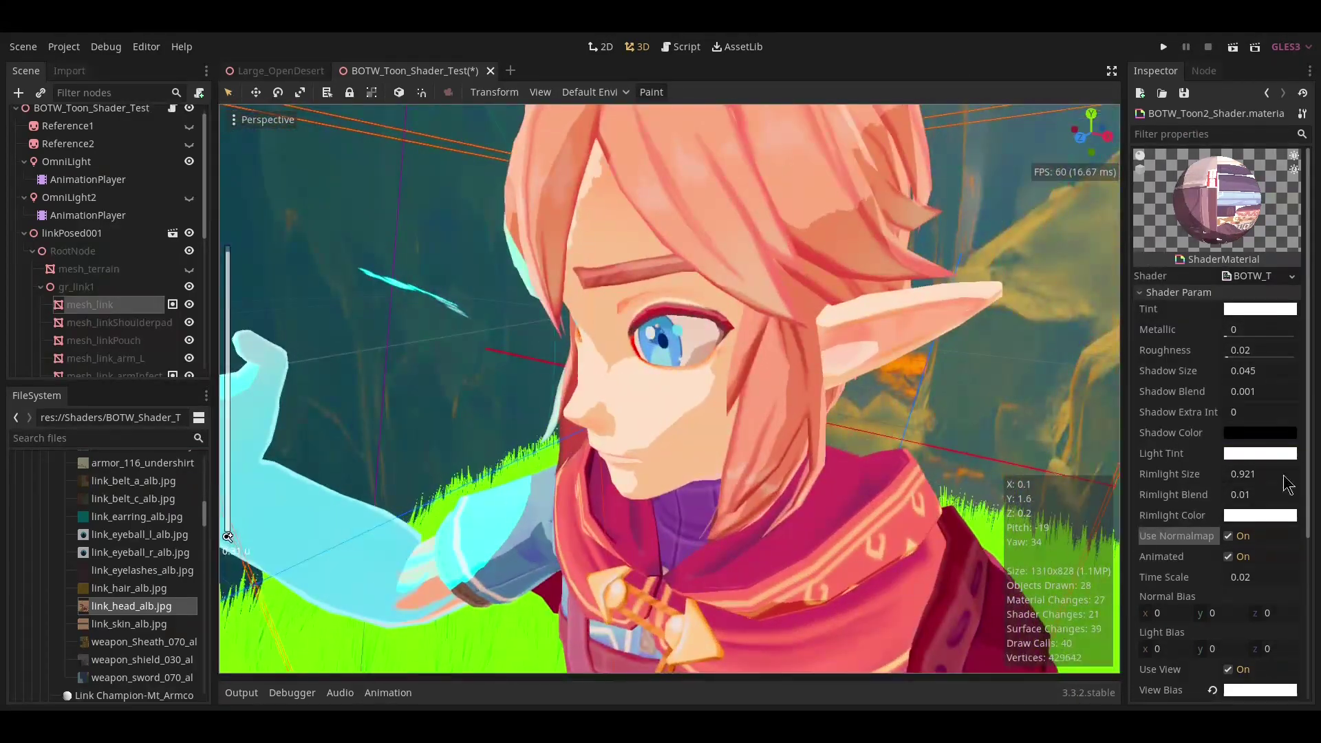
click(1245, 517)
click(1249, 533)
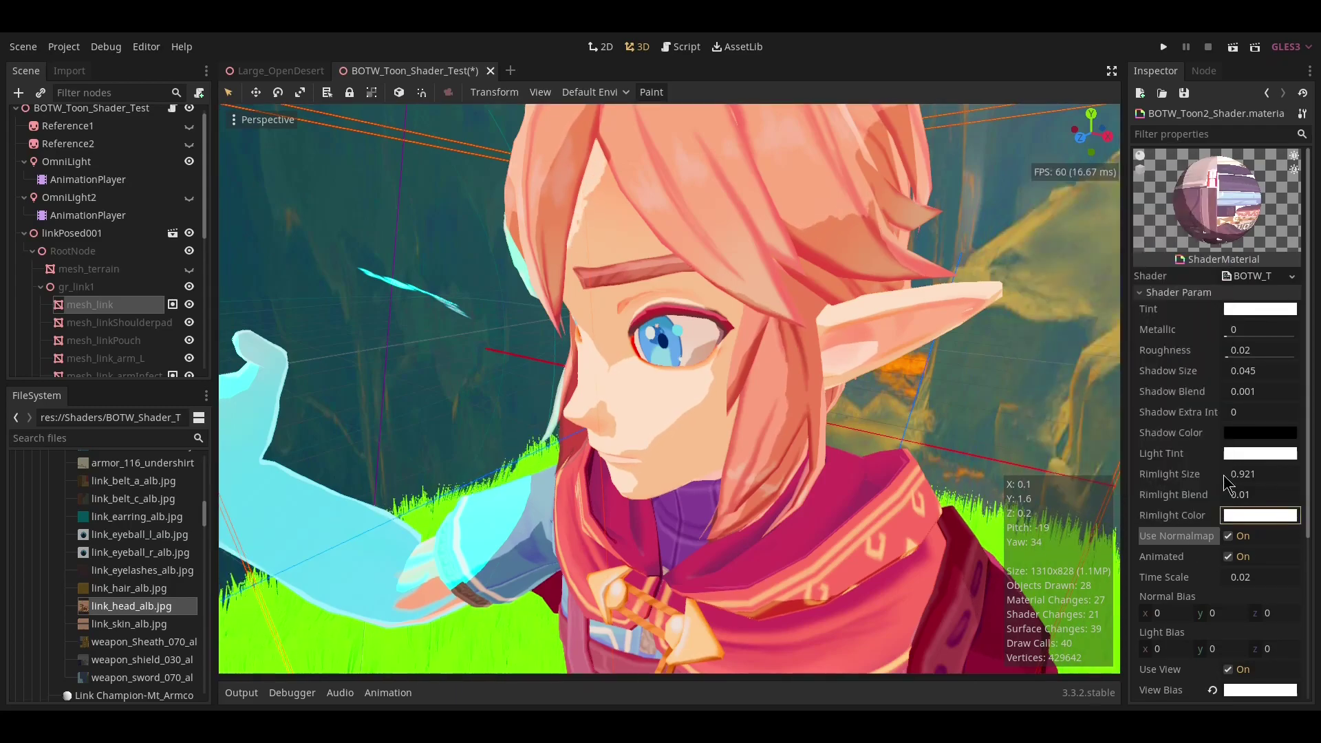
click(1260, 454)
click(1148, 134)
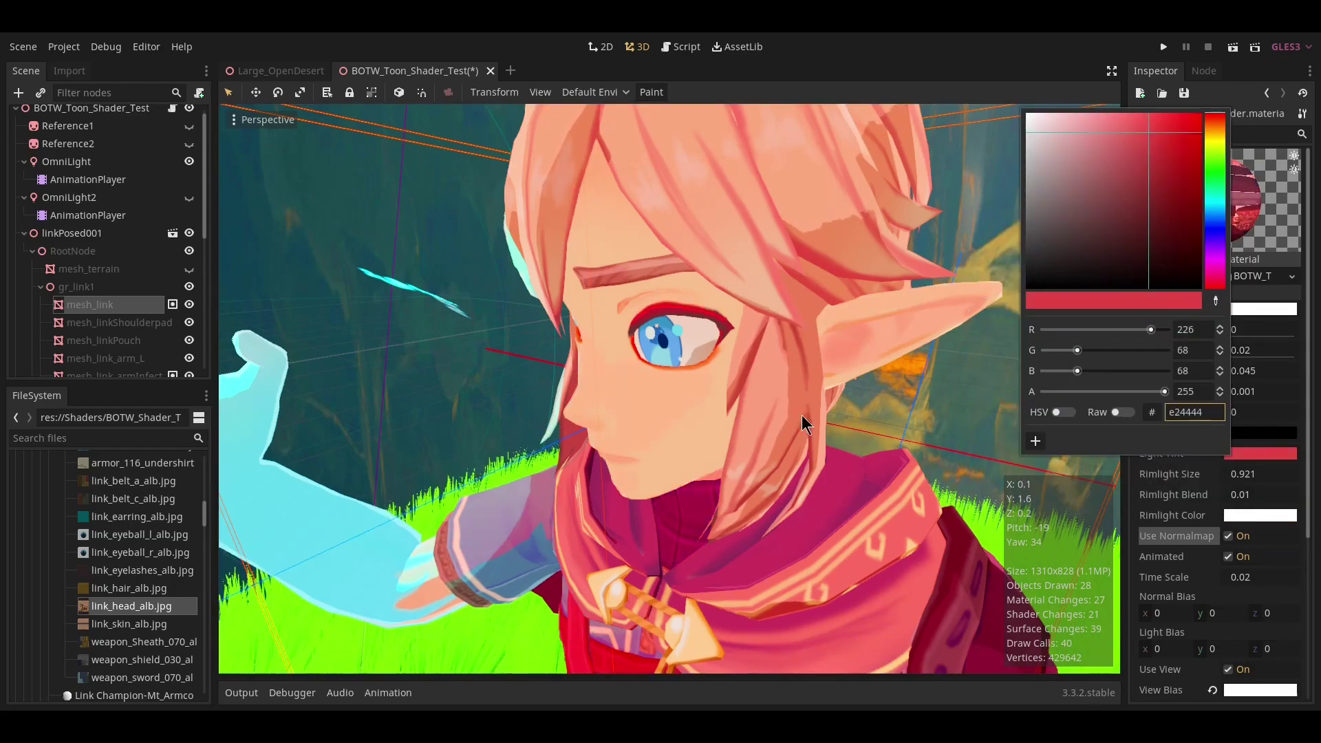
drag(1073, 224, 1025, 113)
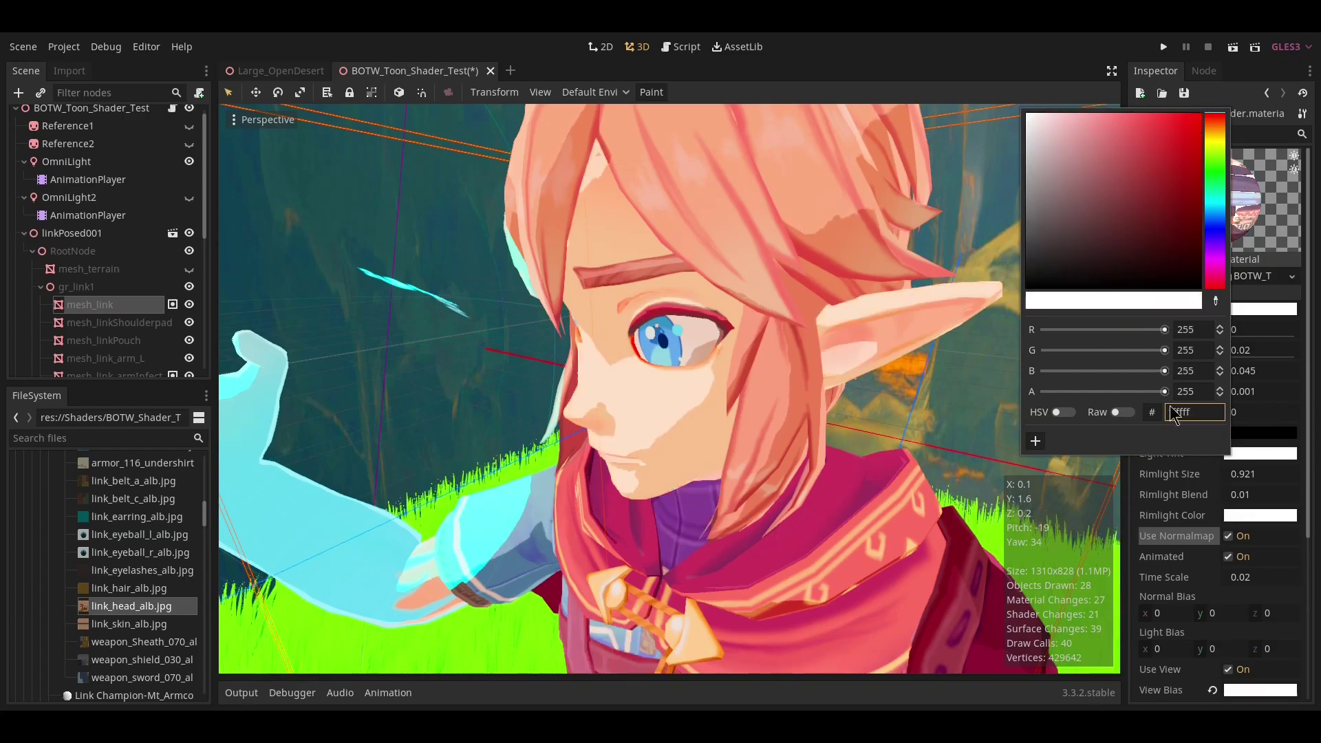
click(1226, 507)
Try a Rimlight Size of 0.712 on the character's face and reset it to the default.
middle_drag(577, 459, 633, 428)
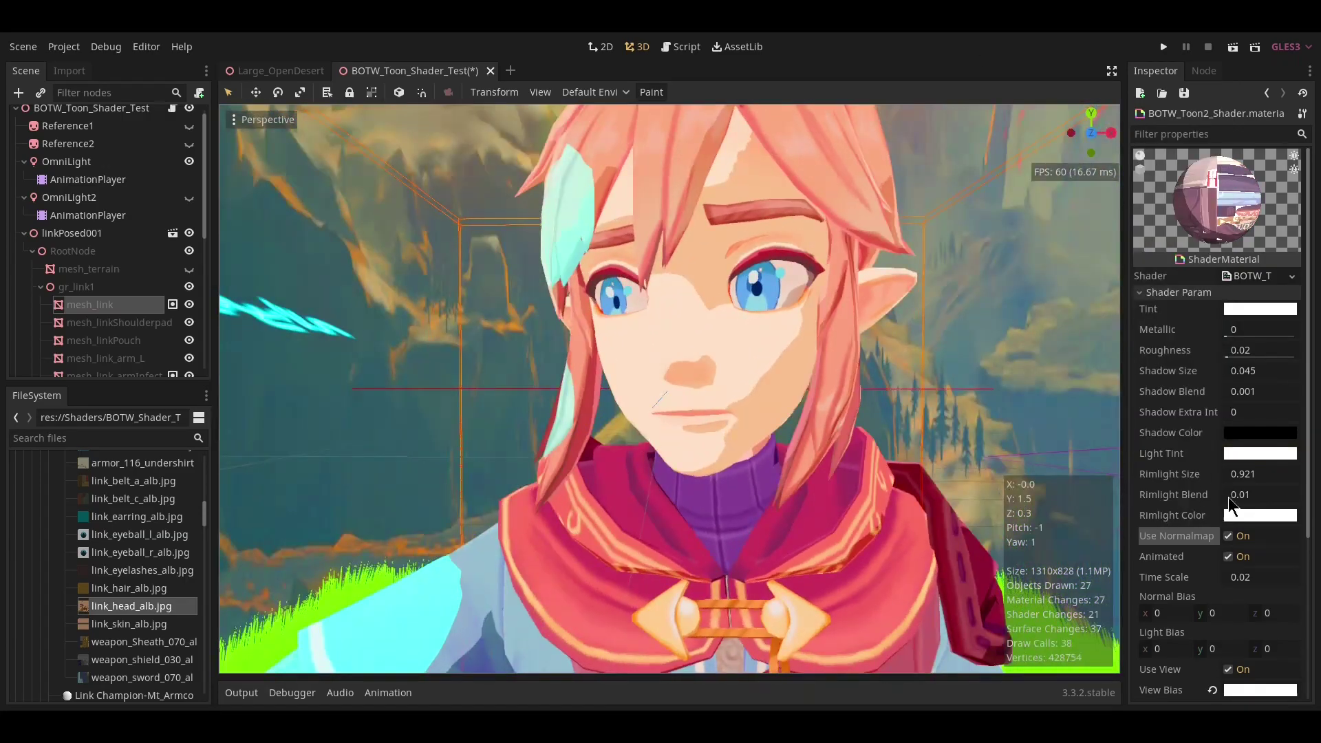
drag(1261, 474, 1234, 502)
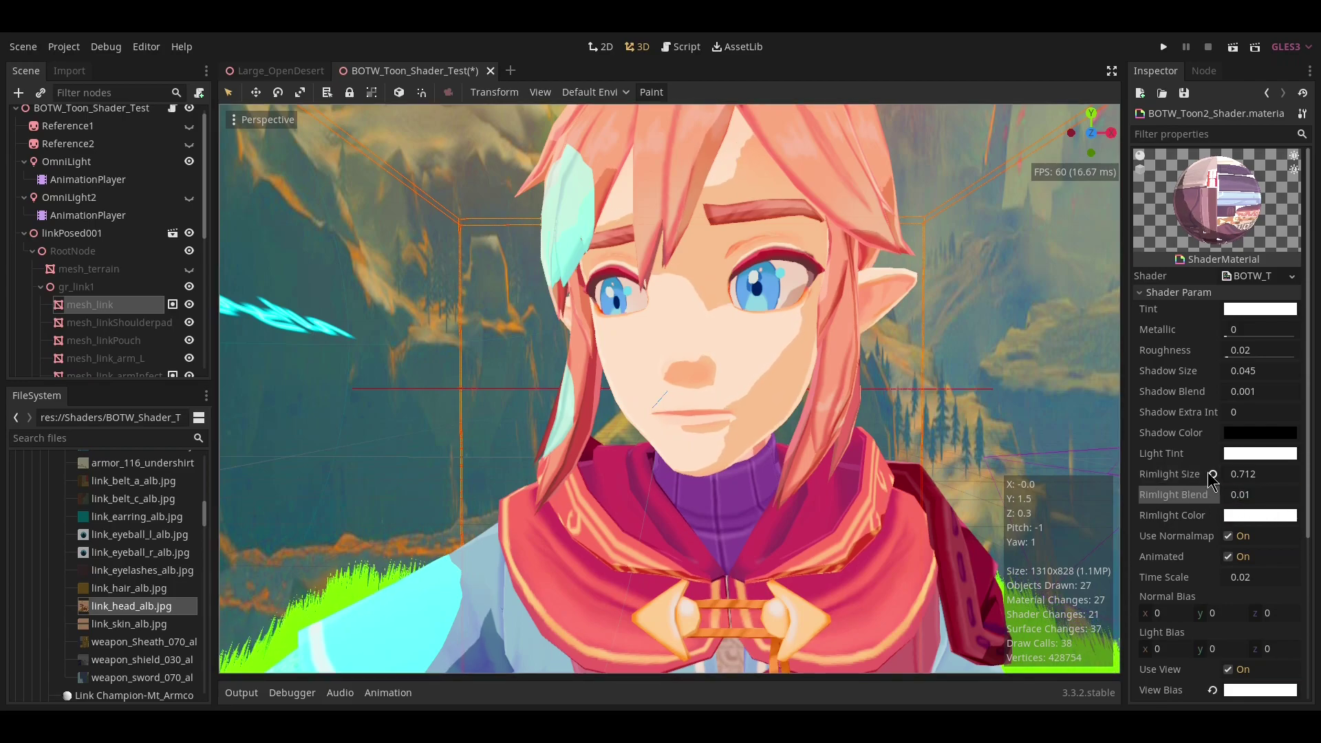
click(1212, 474)
Set the material's Rimlight Color to the muted red c05f5f.
click(1244, 519)
drag(1089, 255, 1102, 137)
click(1113, 218)
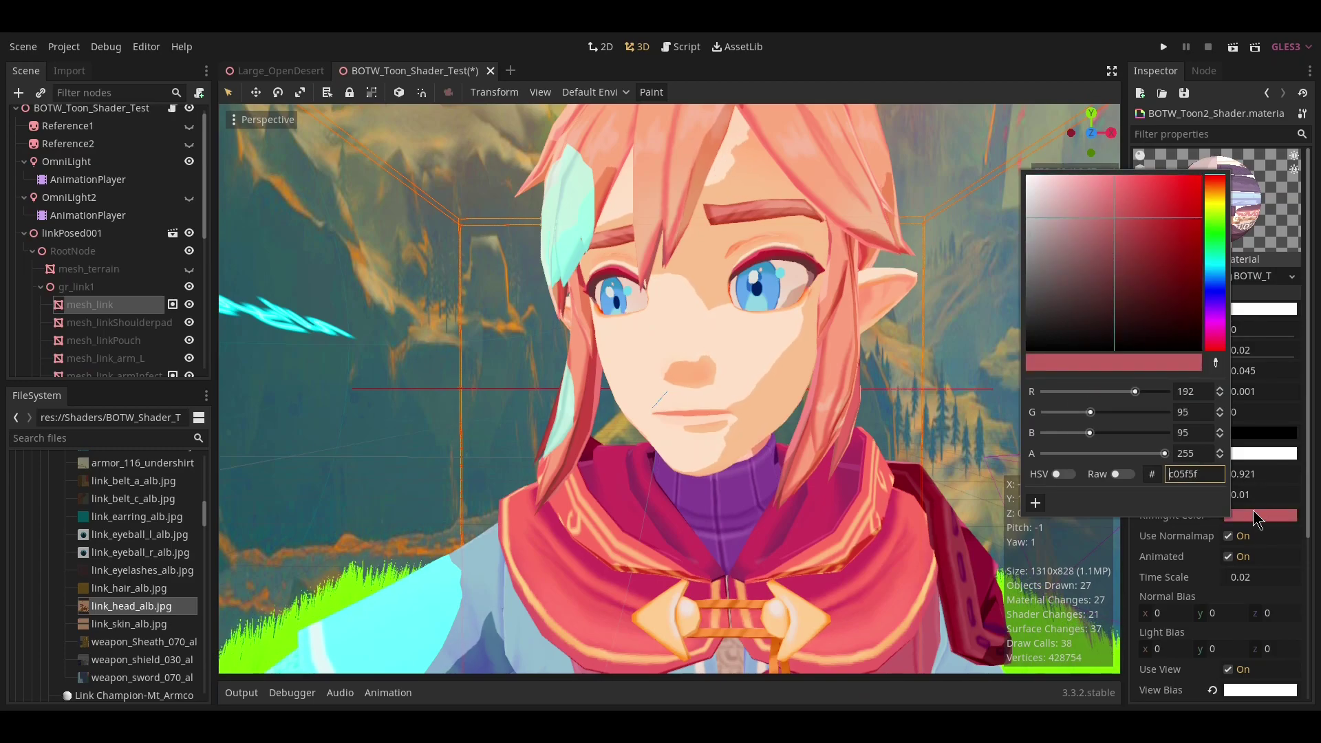
click(1242, 459)
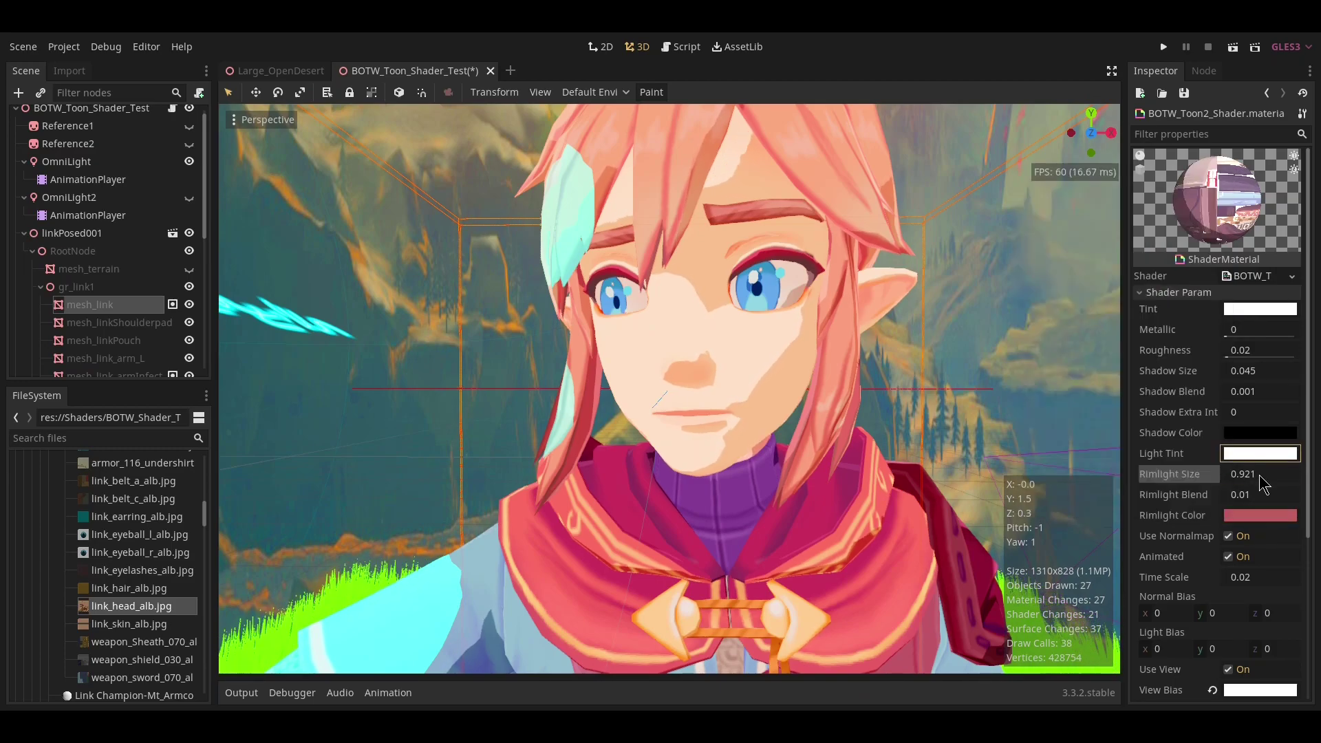
Set the Rimlight Size to 0.245, try other Rimlight Color shades, and return the color to white.
drag(1243, 474, 1150, 474)
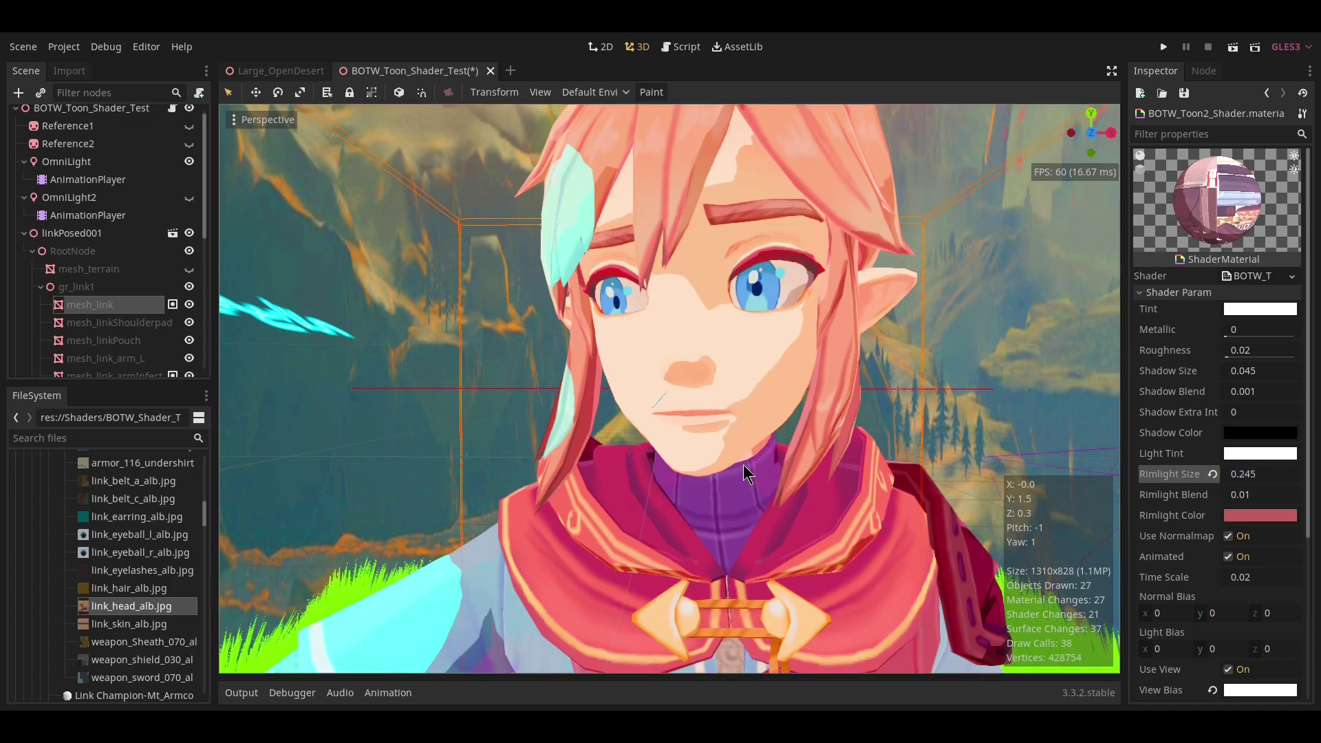
click(1276, 515)
drag(1170, 199, 900, 103)
drag(904, 227, 1228, 219)
mouse_move(1216, 265)
mouse_down()
mouse_move(1205, 308)
mouse_move(1198, 155)
mouse_move(710, 121)
mouse_up()
click(1276, 562)
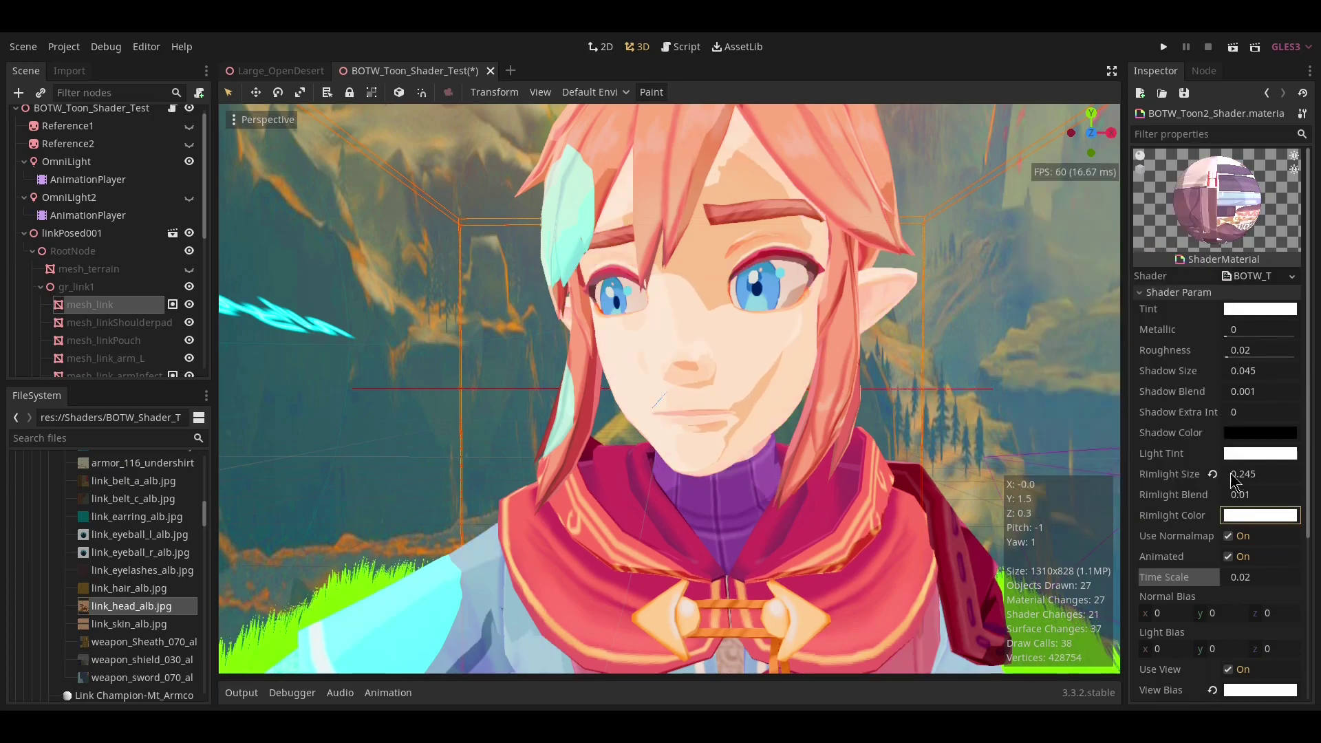
Reset the Rimlight Size to its default, and turn Use Normalmap off and on again to compare the face shading.
click(1210, 472)
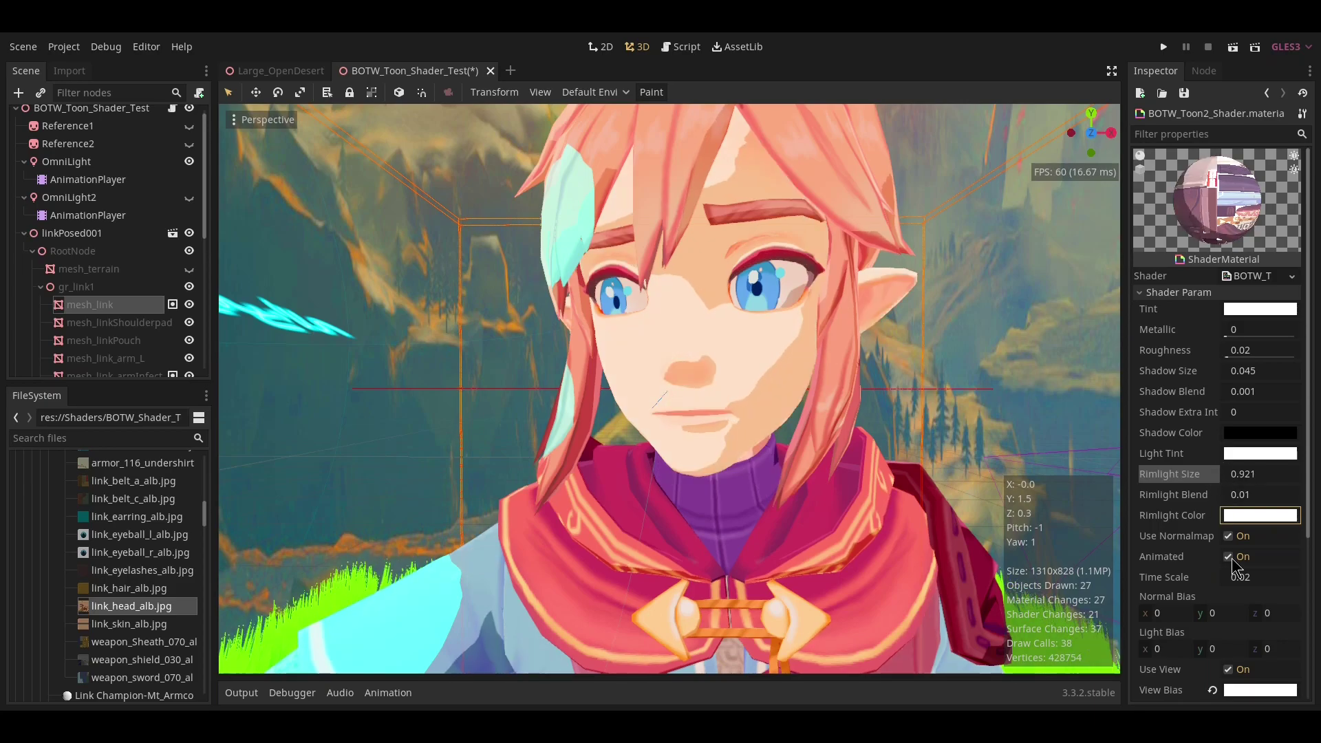
click(1234, 537)
middle_drag(980, 450, 936, 447)
scroll(602, 359, up, 8)
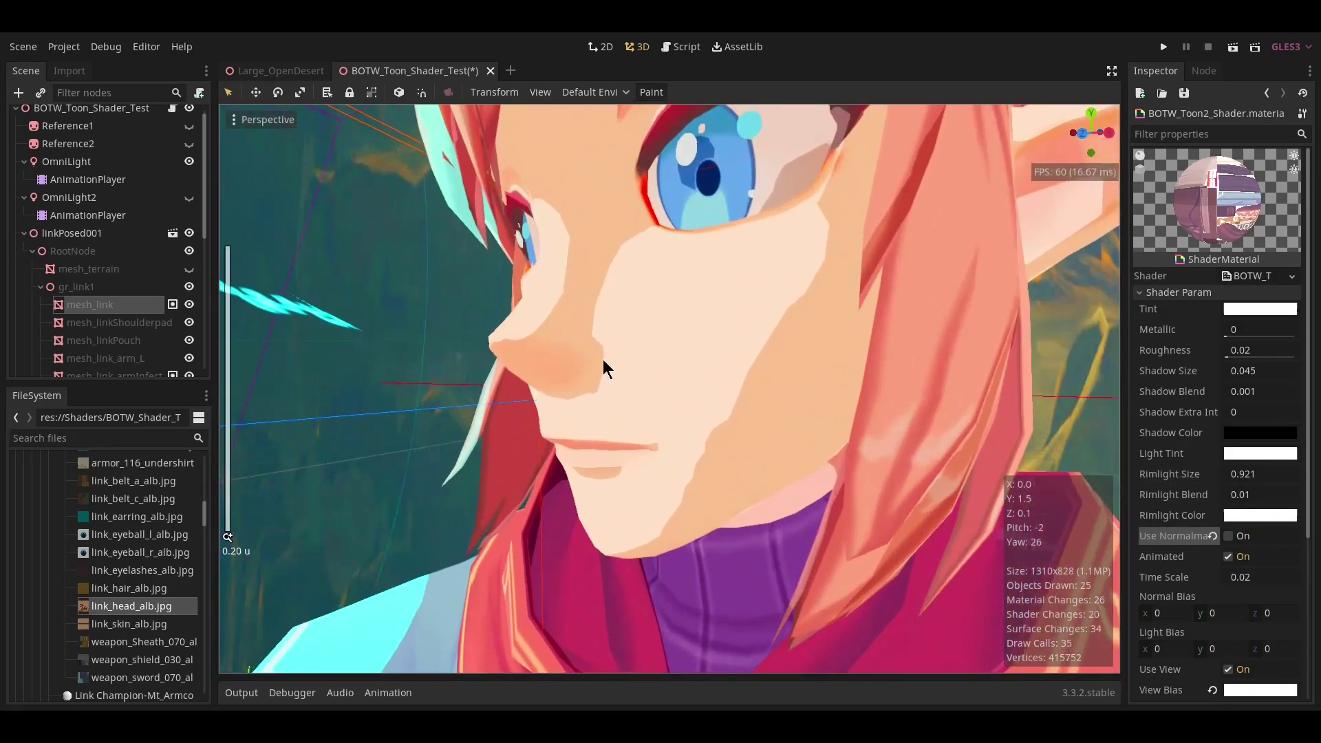
click(1234, 538)
Turn the material's Animated option off and back on to compare still and moving shadow edges on the face.
click(1241, 556)
middle_drag(1067, 495, 696, 332)
scroll(736, 398, up, 3)
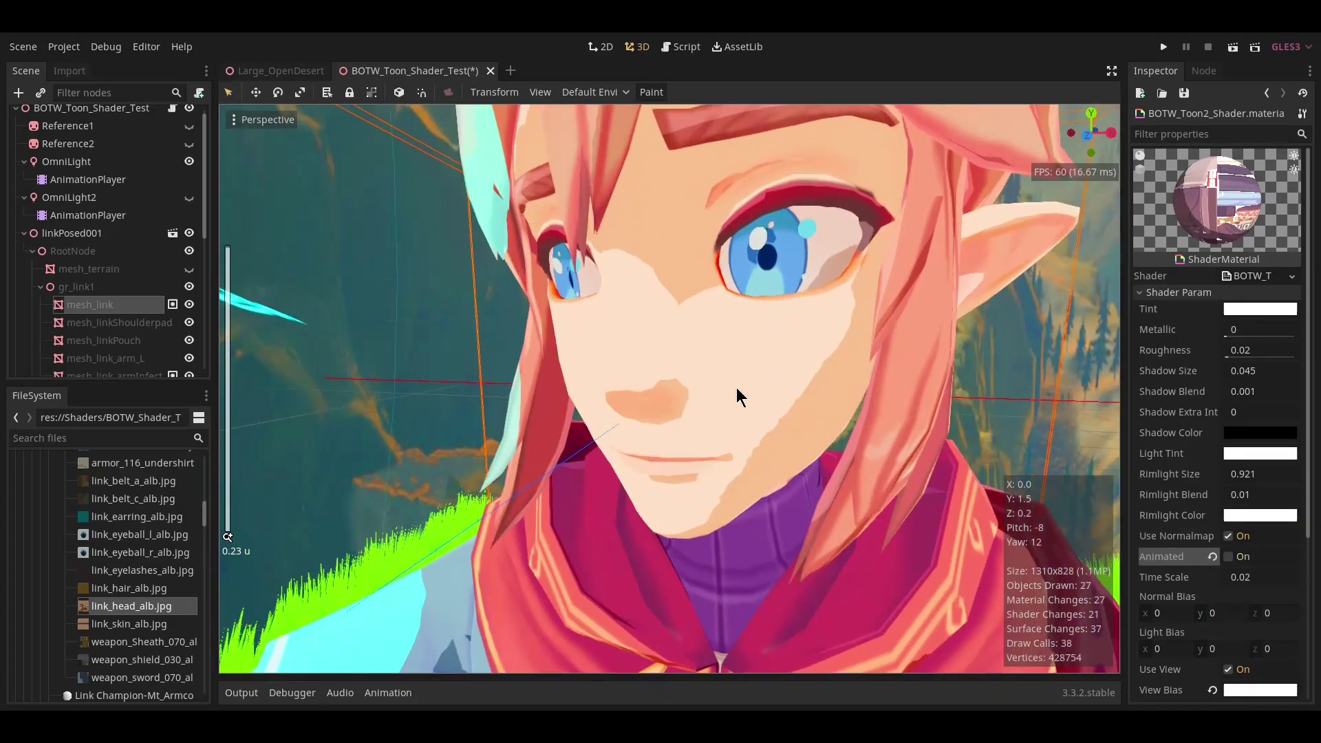
click(1235, 556)
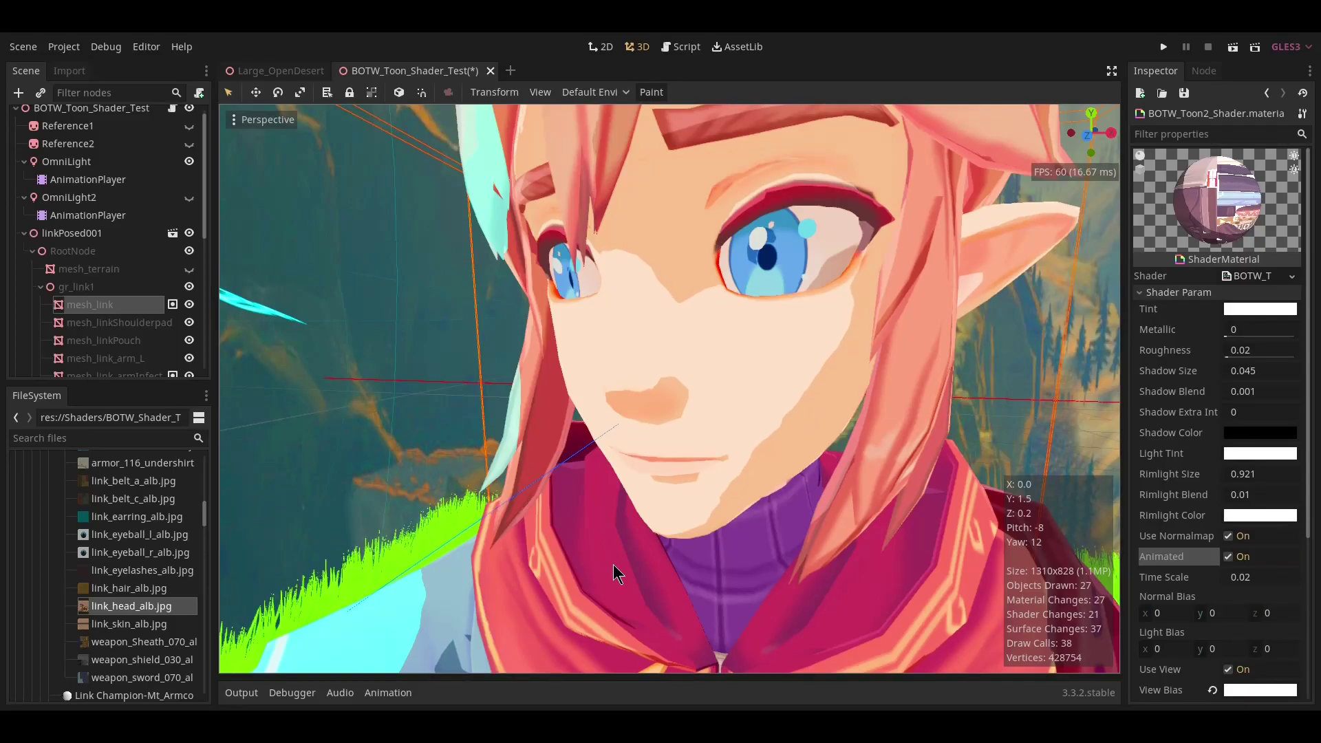
click(1229, 556)
middle_drag(831, 436, 818, 386)
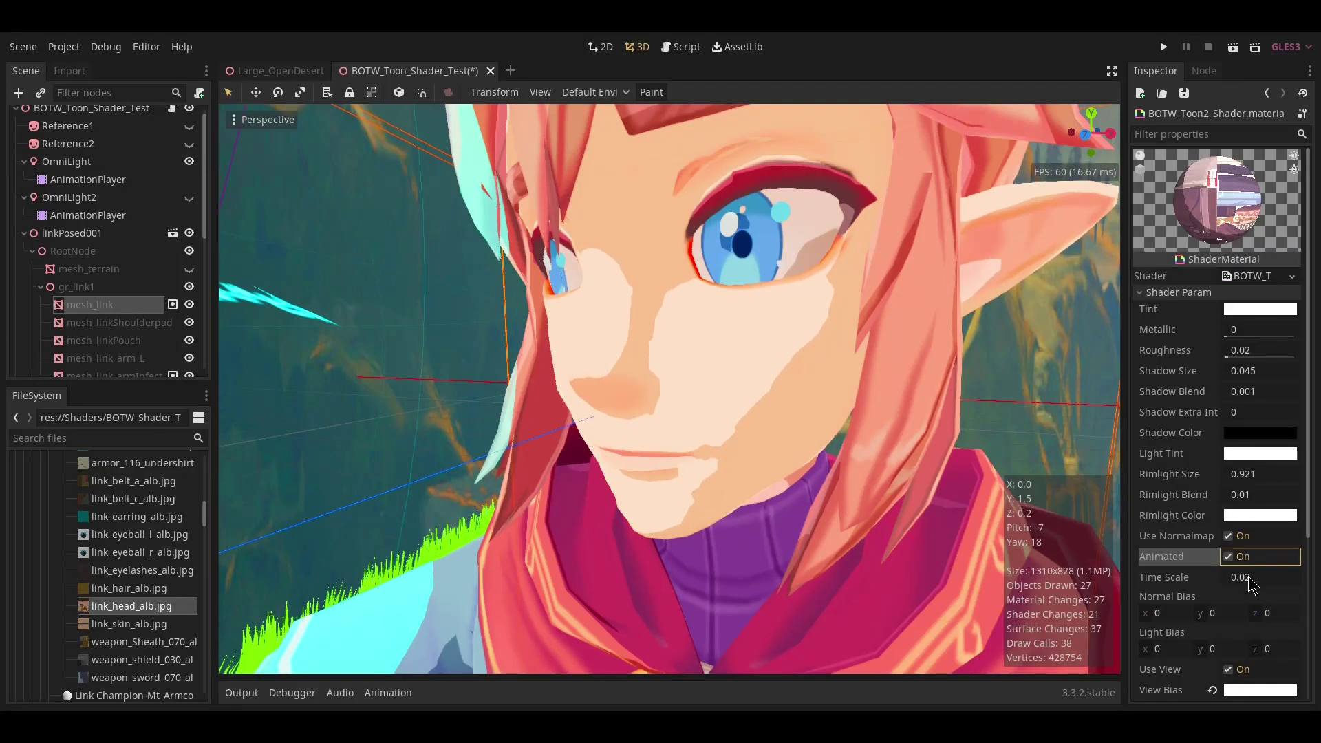
Try other Time Scale and Shadow Size values on the character, returning them to 0.02 and 0.045.
drag(1249, 579, 1280, 579)
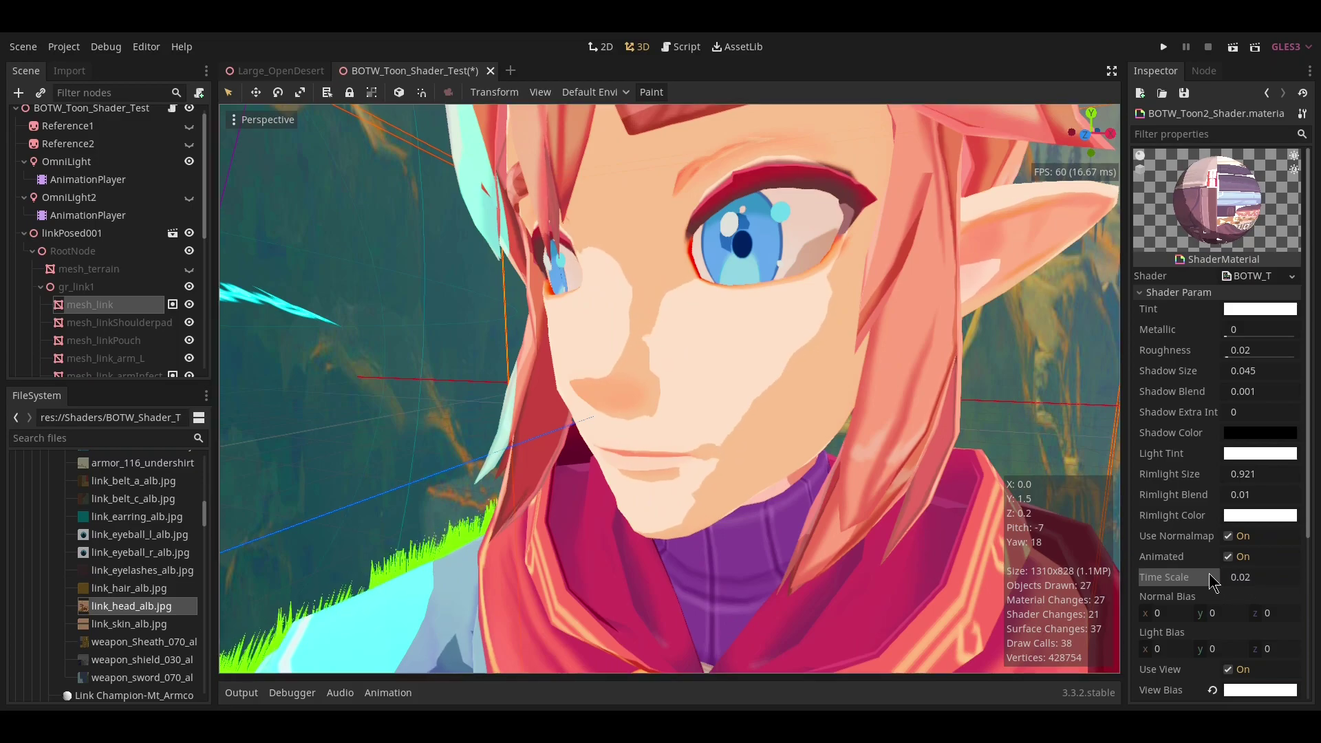
scroll(950, 412, down, 8)
middle_drag(579, 271, 687, 316)
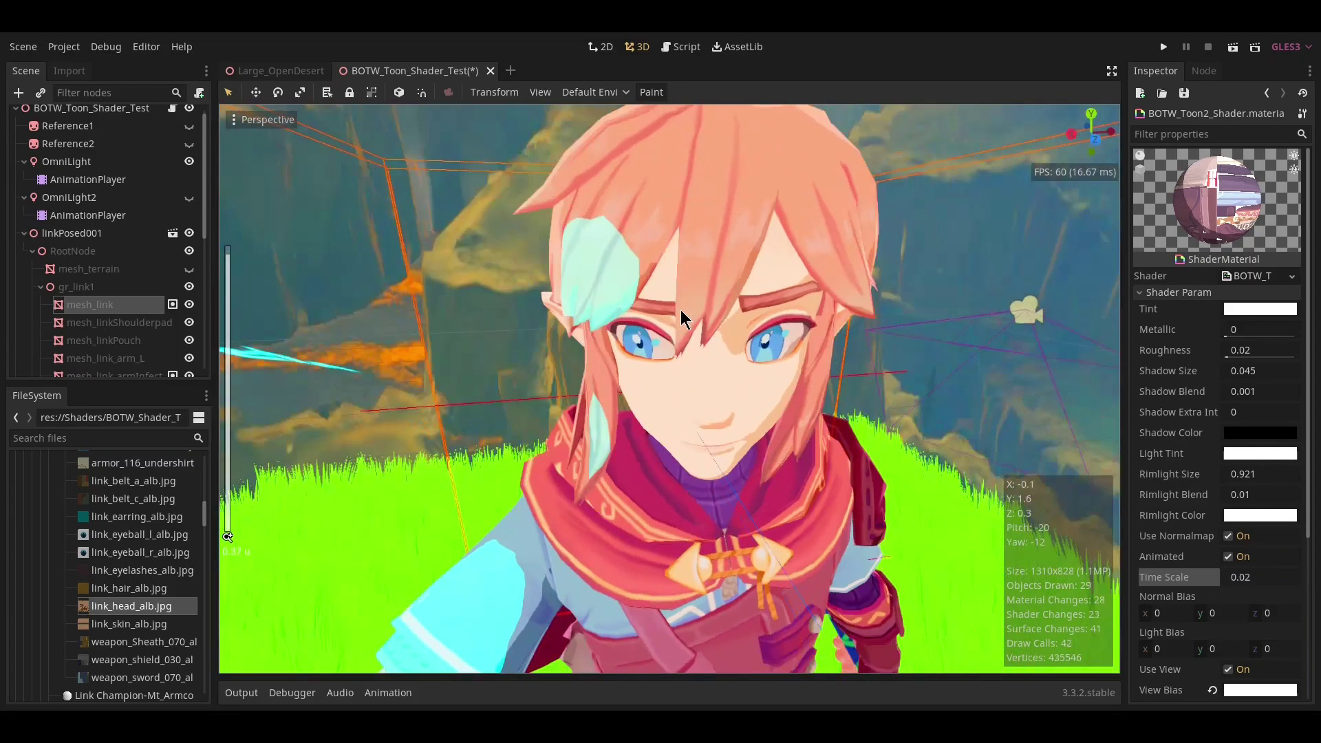
scroll(820, 415, up, 8)
middle_drag(820, 415, 703, 291)
scroll(763, 381, down, 2)
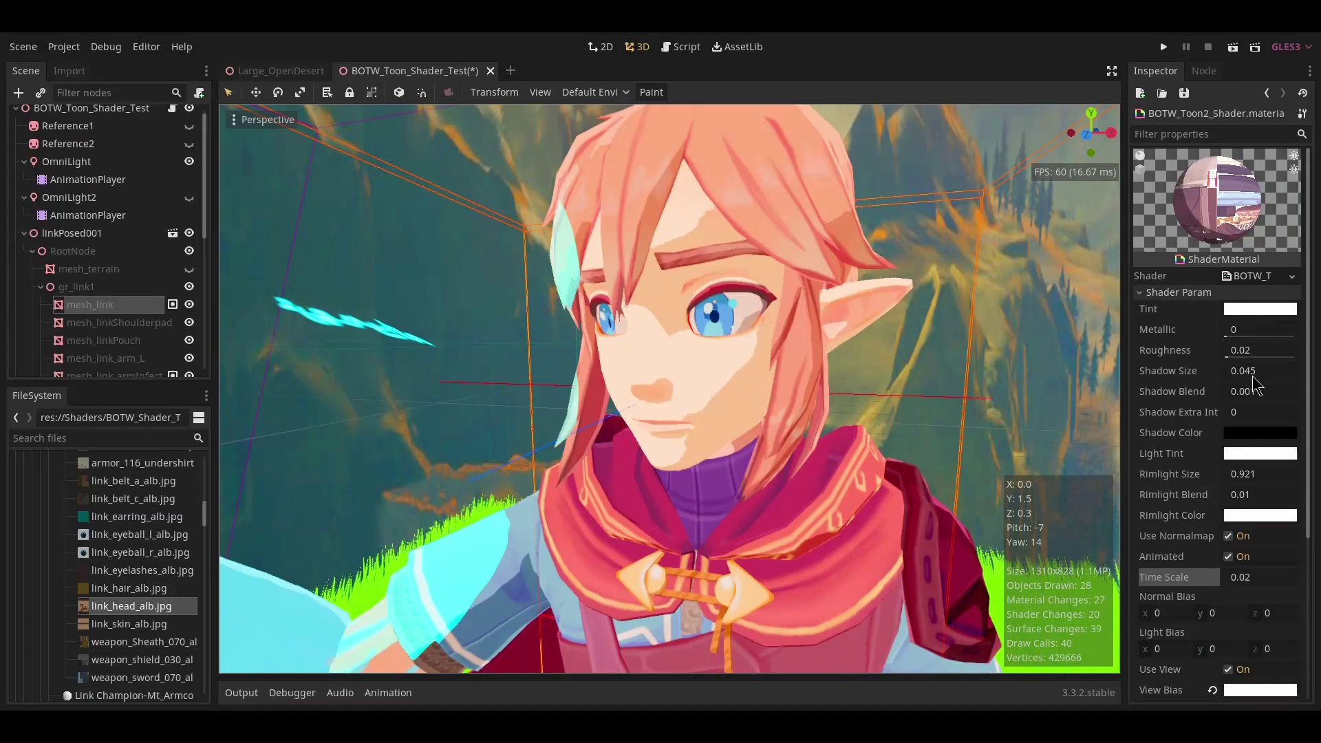
drag(1248, 375, 1300, 375)
click(1212, 371)
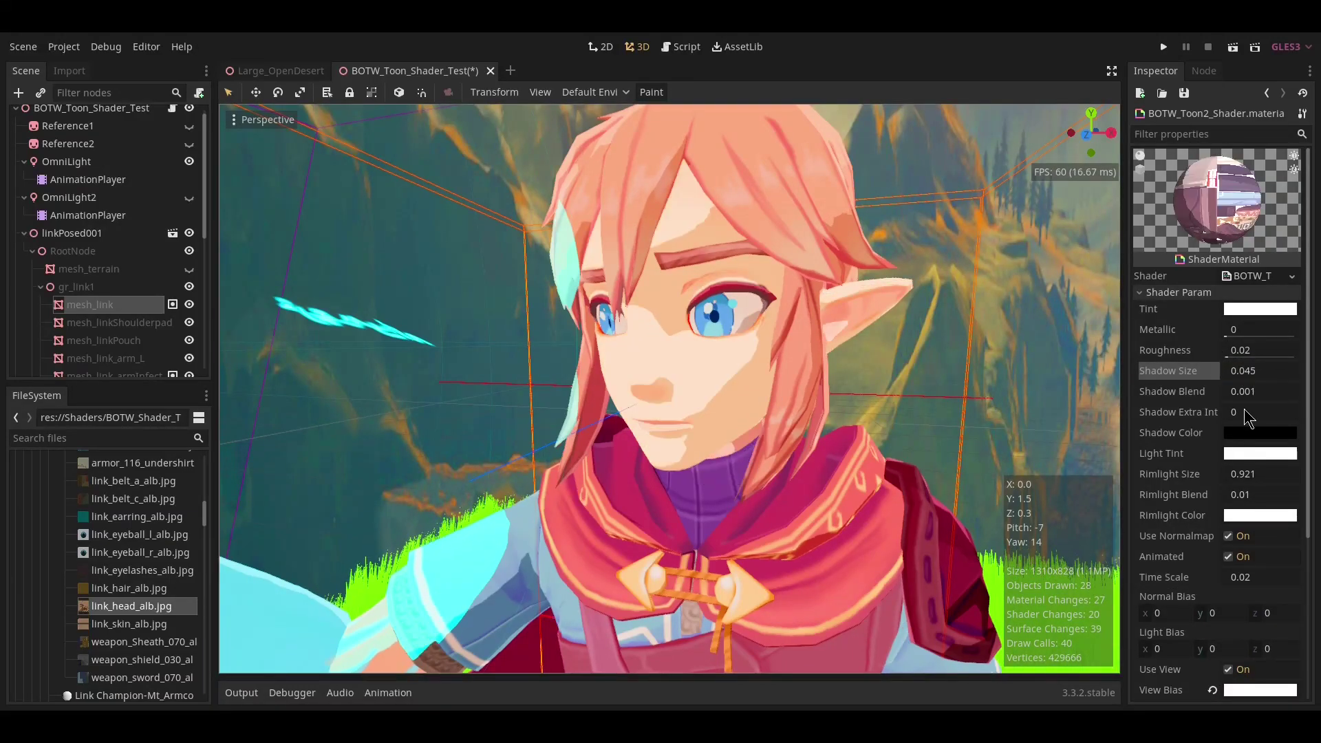
Try Normal Bias x values of -0.041 and 0.06, and reset the Normal Bias to its default.
mouse_move(1162, 612)
mouse_down()
mouse_move(1190, 613)
mouse_move(1136, 613)
mouse_move(1157, 613)
mouse_up()
middle_drag(1003, 384, 1038, 390)
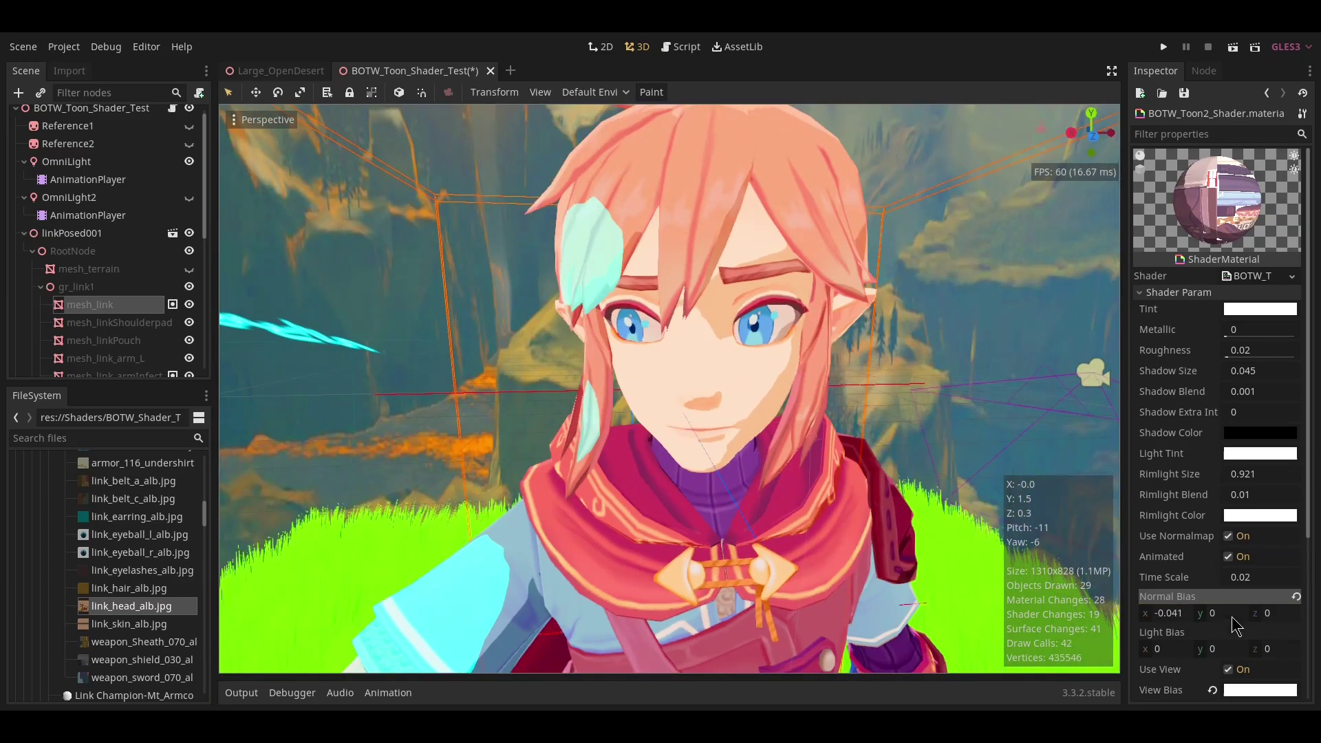
drag(1162, 613, 1155, 613)
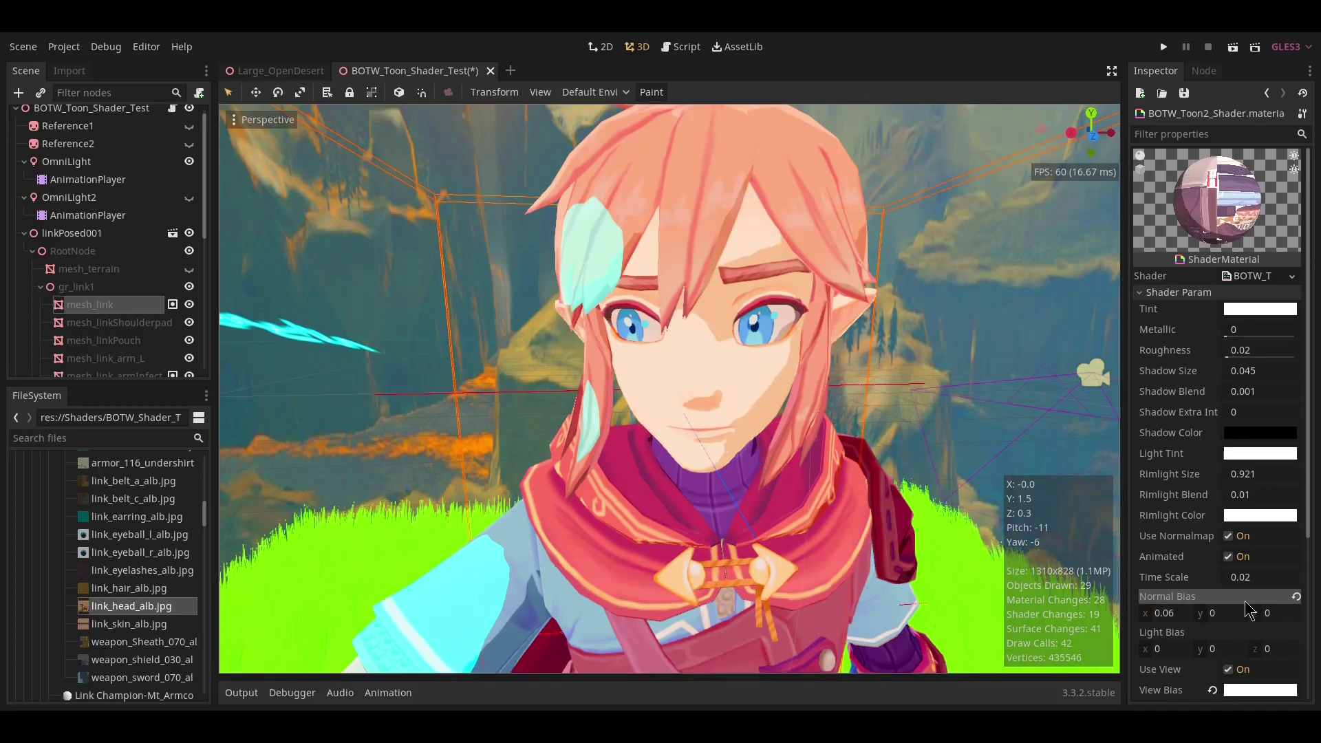
click(1296, 596)
middle_drag(997, 540, 997, 537)
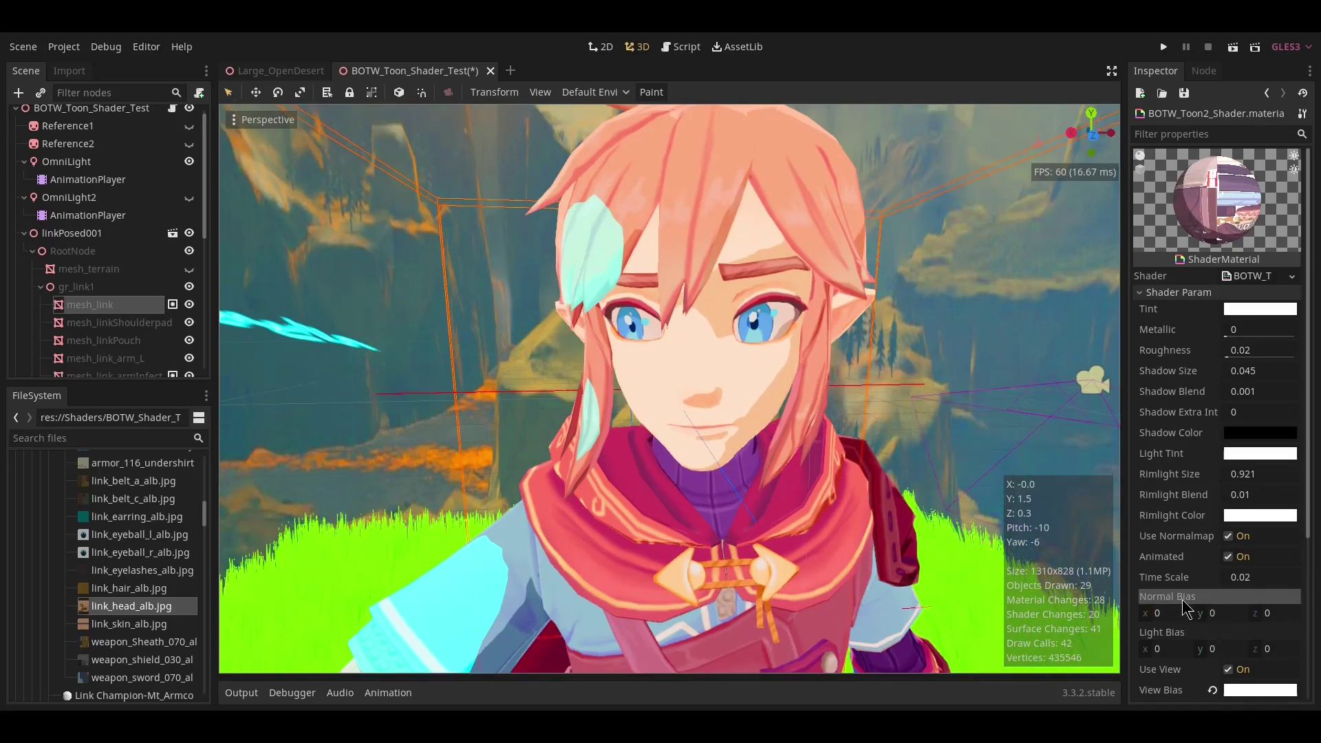
Try a Normal Bias y of -0.032 and a z of -2.074, resetting the Normal Bias after each.
mouse_move(1236, 613)
mouse_down()
mouse_move(1128, 613)
mouse_move(1307, 612)
mouse_move(1269, 613)
mouse_up()
click(1296, 596)
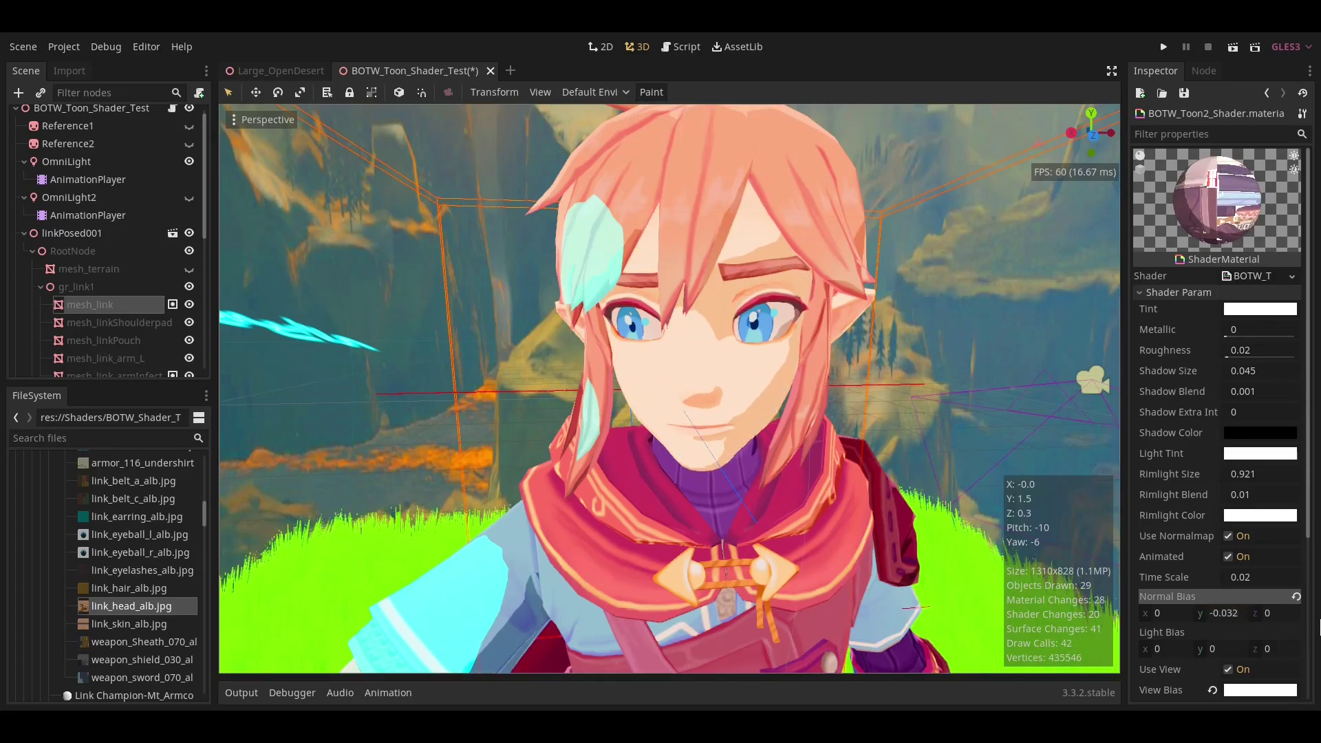
middle_drag(1096, 511, 956, 493)
drag(1268, 619, 1232, 619)
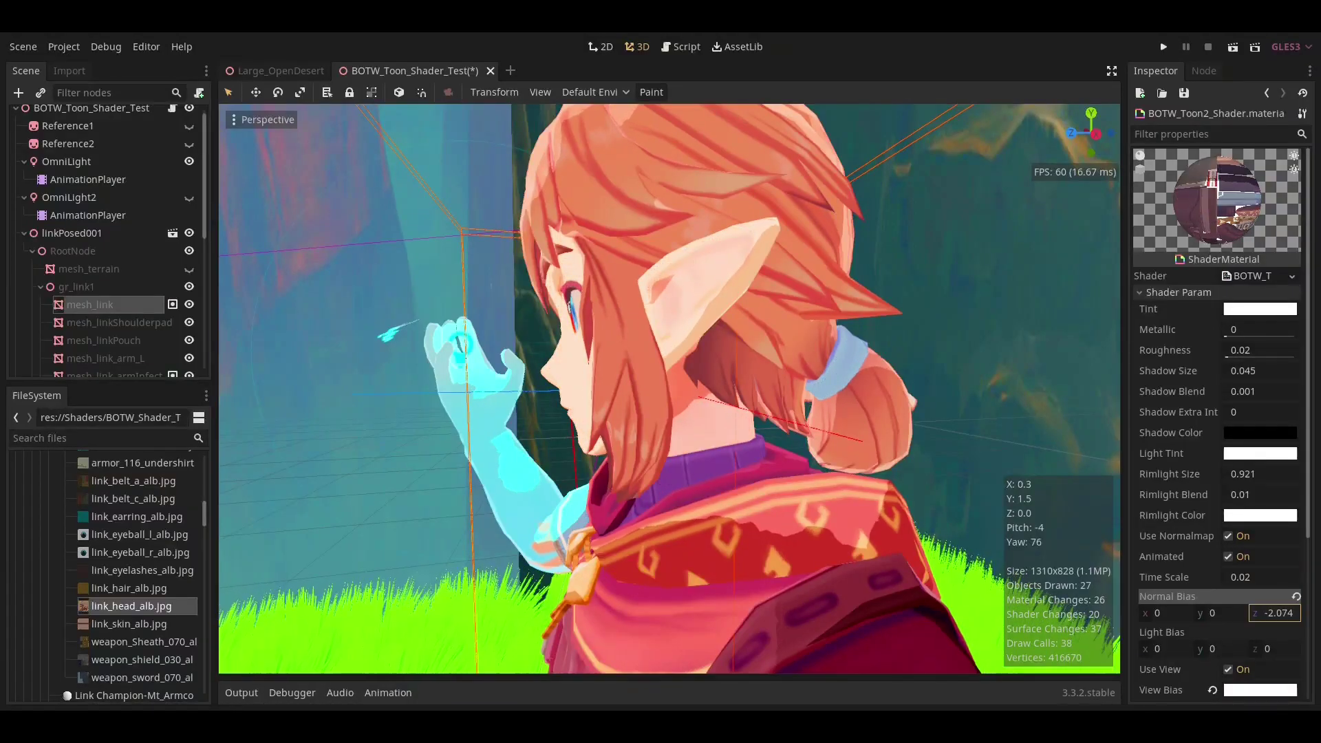
click(1296, 597)
middle_drag(632, 473, 805, 464)
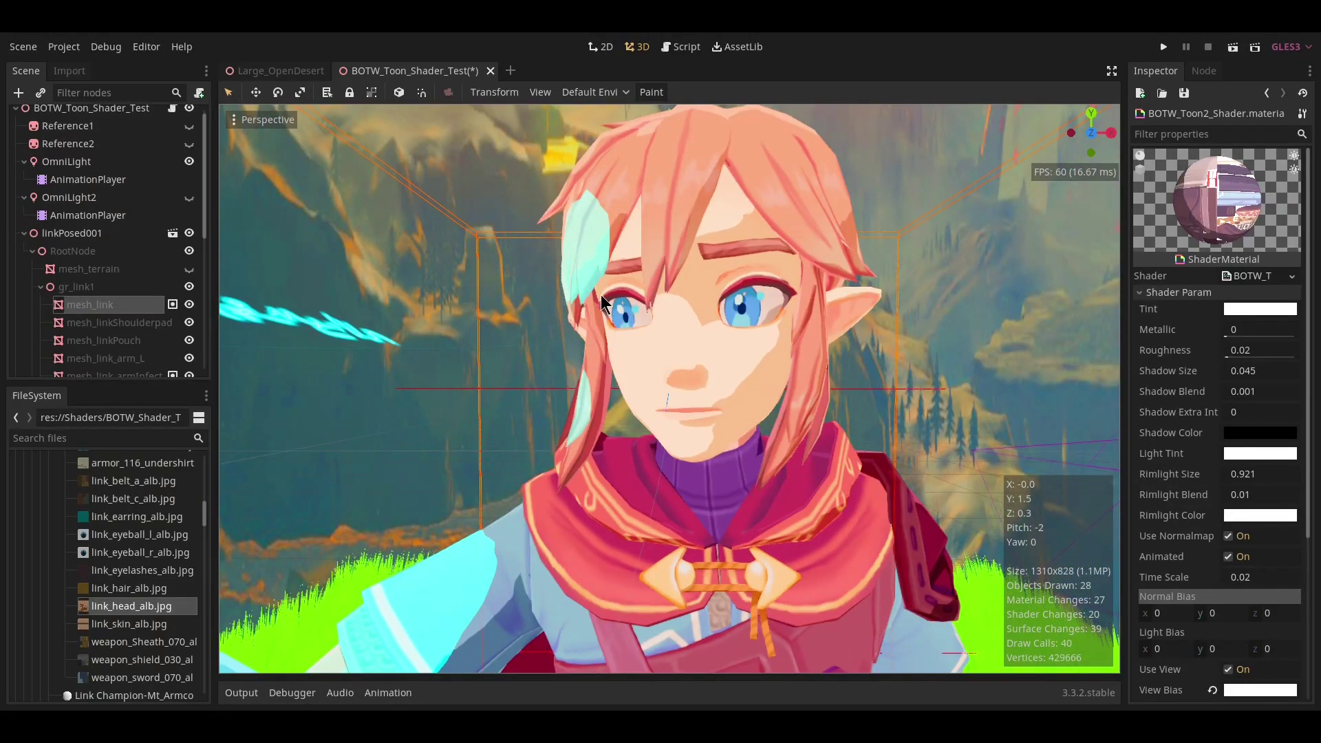
Try another Normal Bias x and a Light Bias x of -0.955, resetting both biases to their defaults.
drag(1160, 614, 1093, 648)
click(1296, 596)
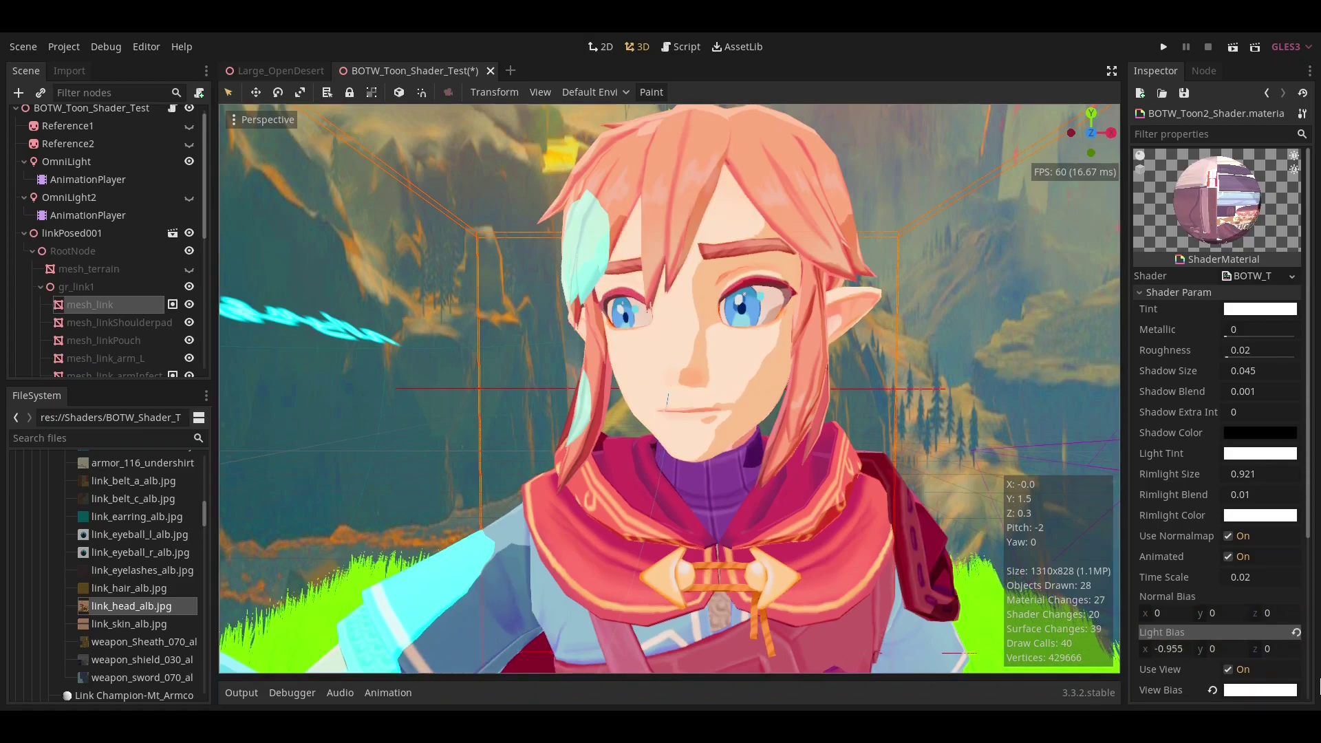
click(1296, 632)
Turn Use View off and back on while comparing the shading of the head from several angles.
scroll(1296, 636, down, 3)
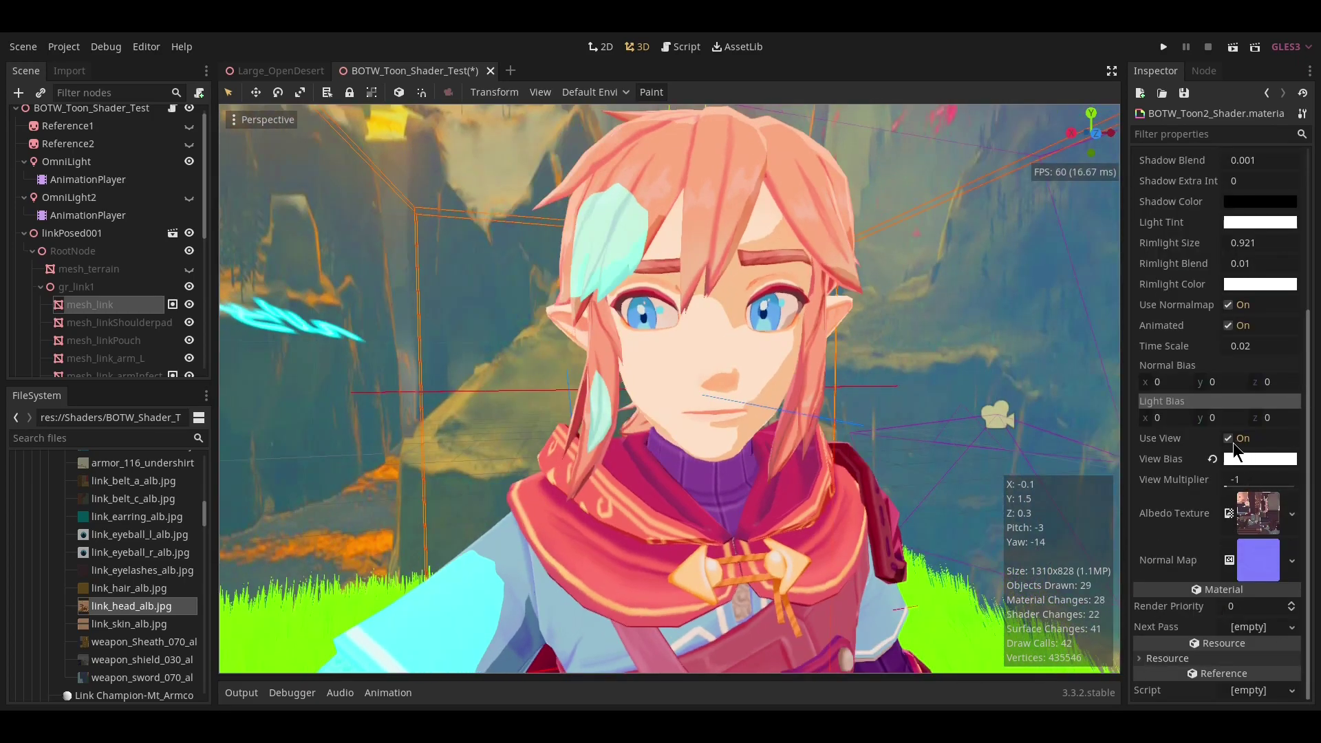
click(1233, 443)
middle_drag(976, 432, 936, 426)
scroll(667, 418, down, 10)
scroll(714, 424, up, 10)
scroll(757, 389, up, 1)
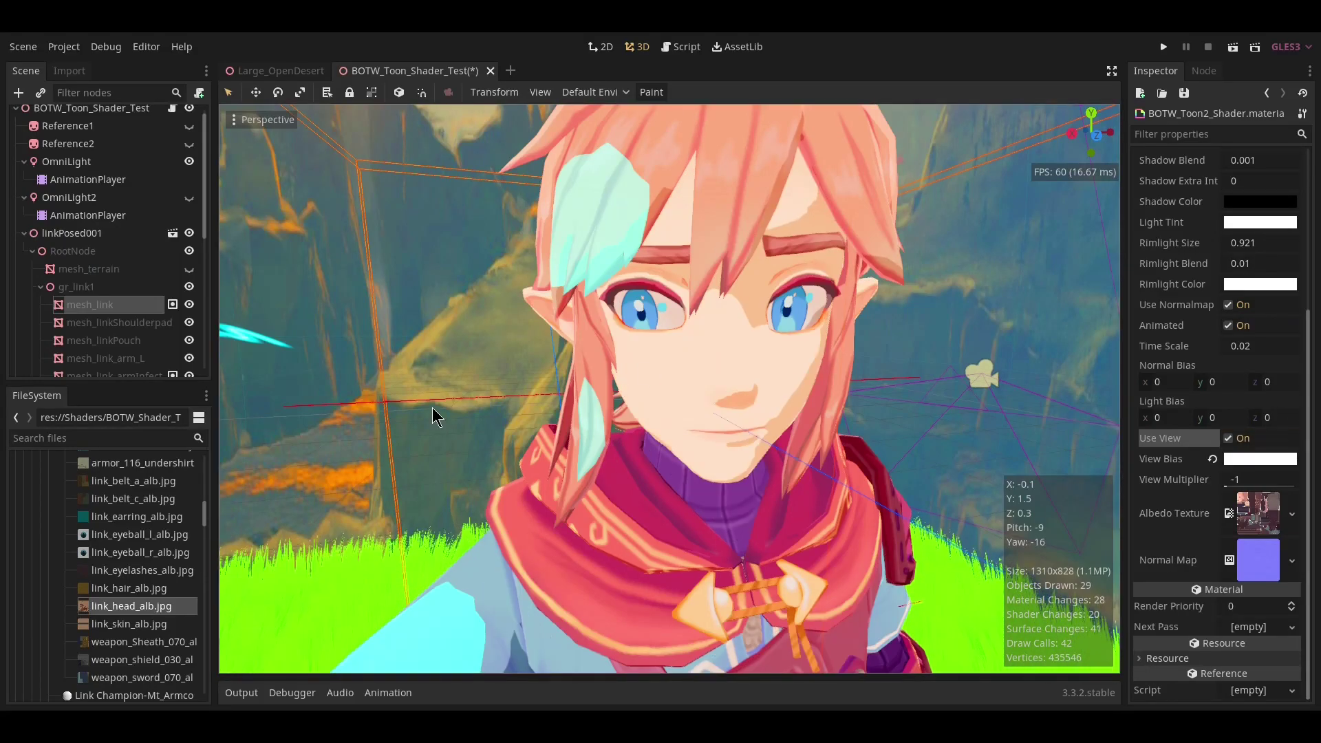
middle_drag(434, 424, 803, 451)
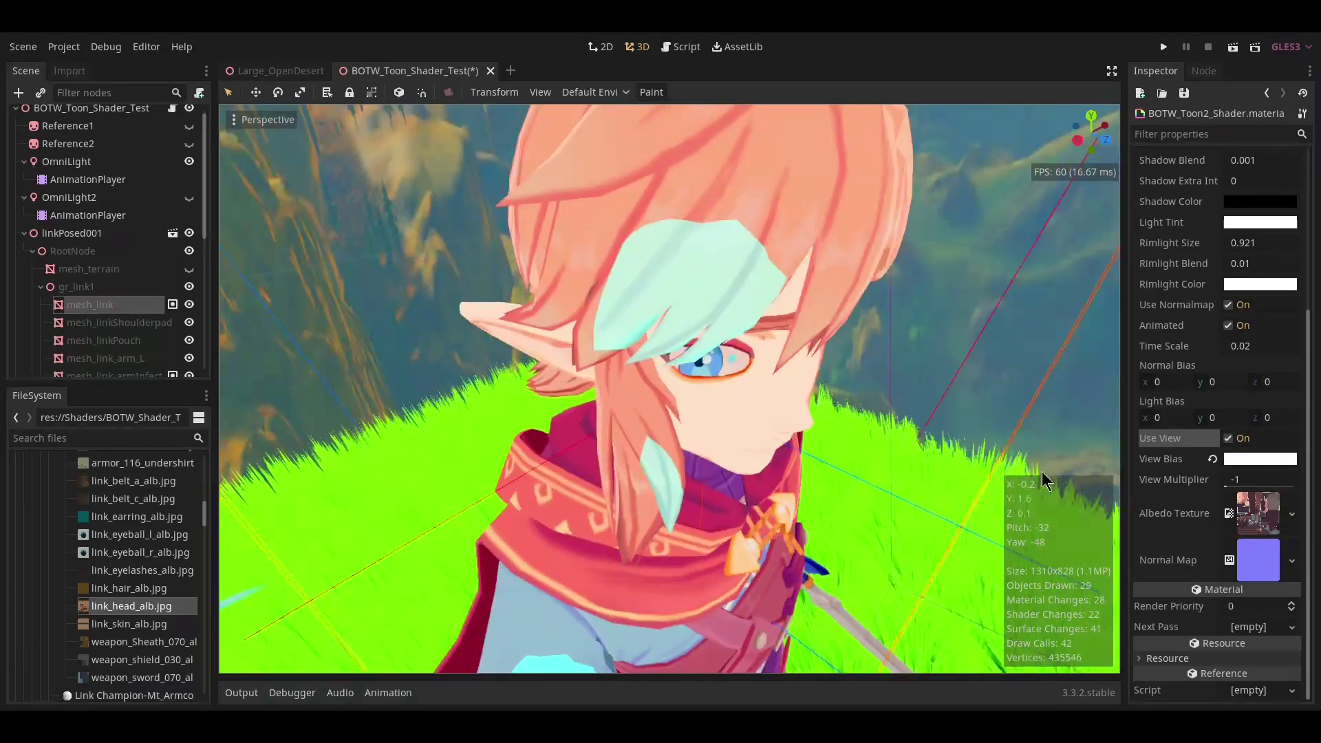
middle_drag(1010, 466, 1010, 465)
click(1252, 441)
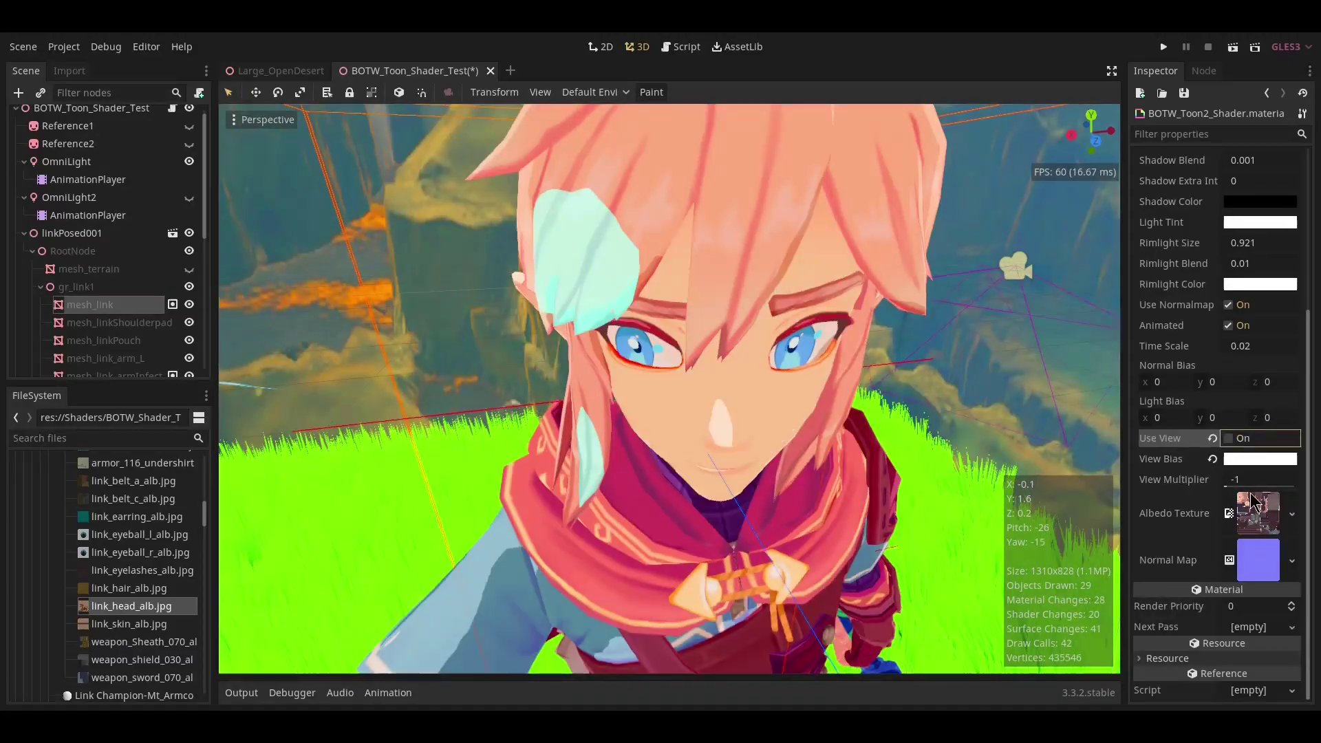
click(1234, 441)
Try View Multiplier values of 1 and -0.824 on the character, and return the multiplier to -1.
drag(1276, 492, 698, 380)
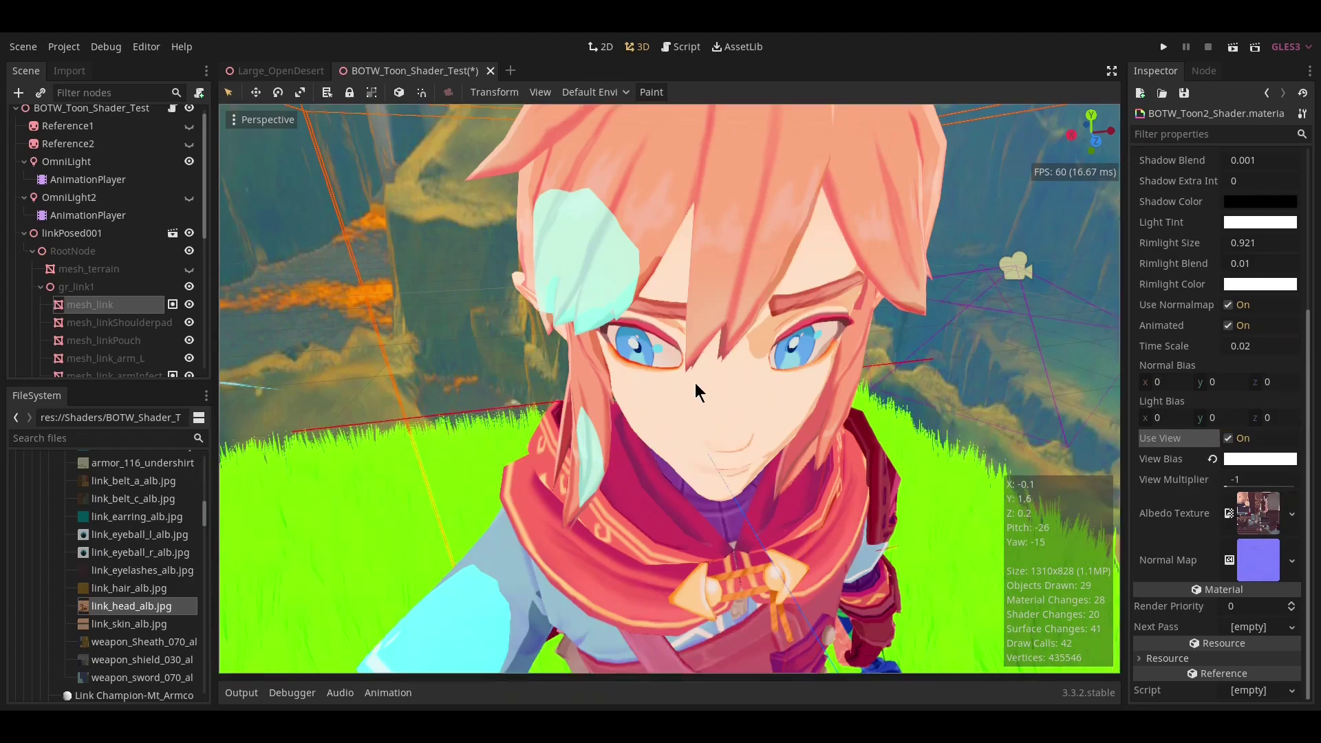
middle_drag(800, 448, 785, 437)
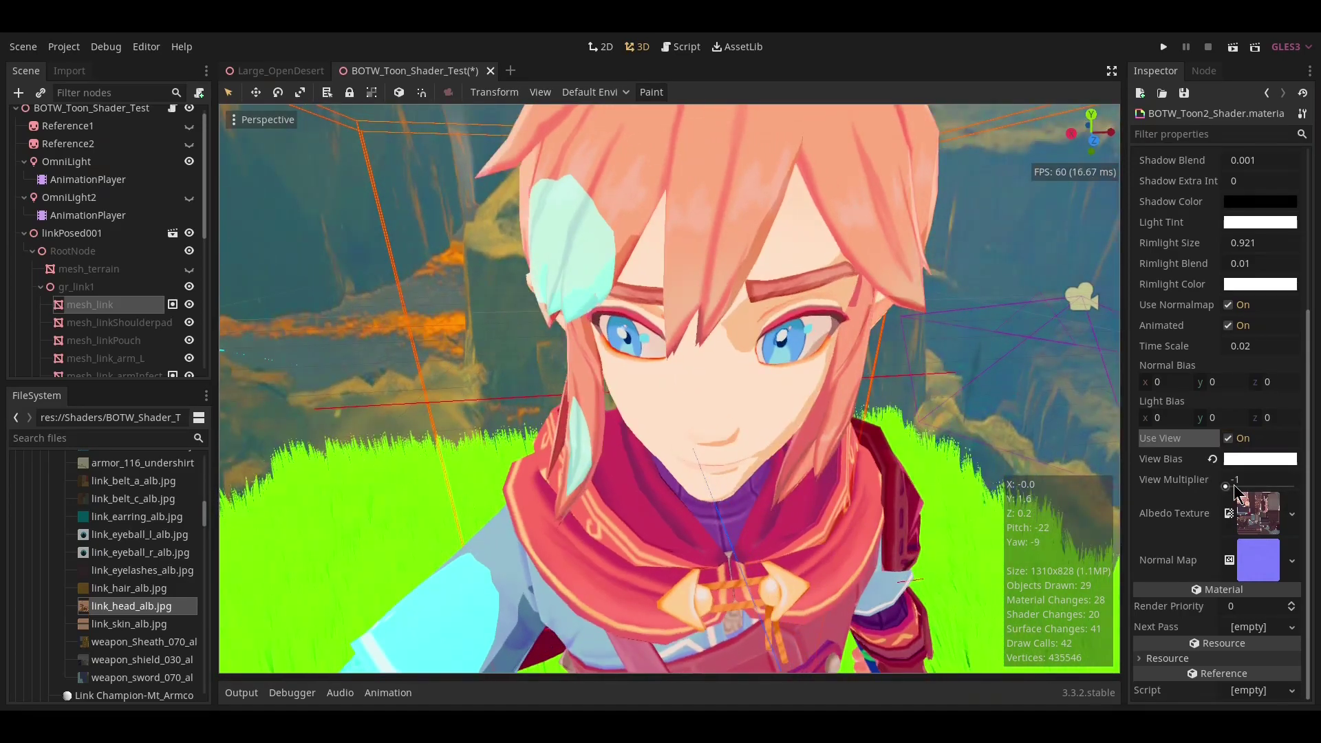
drag(1229, 489, 1319, 509)
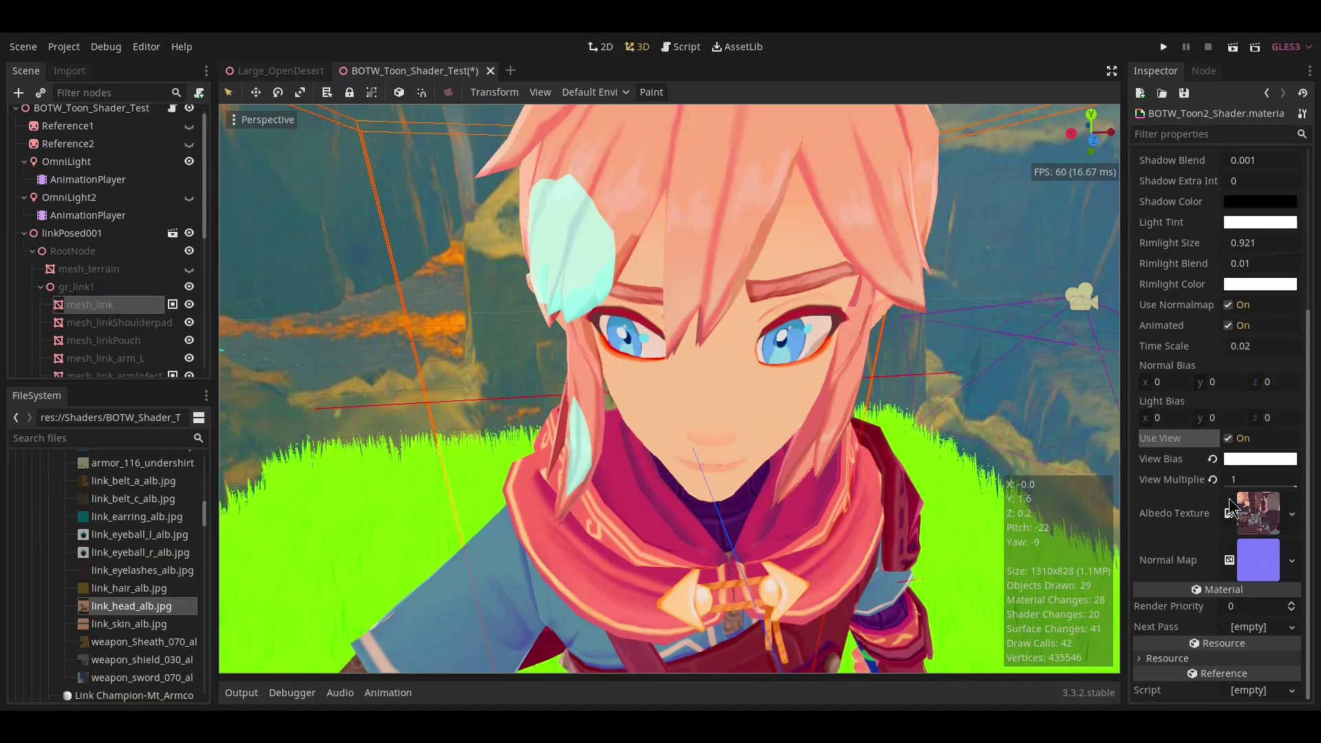
drag(1297, 493, 1232, 487)
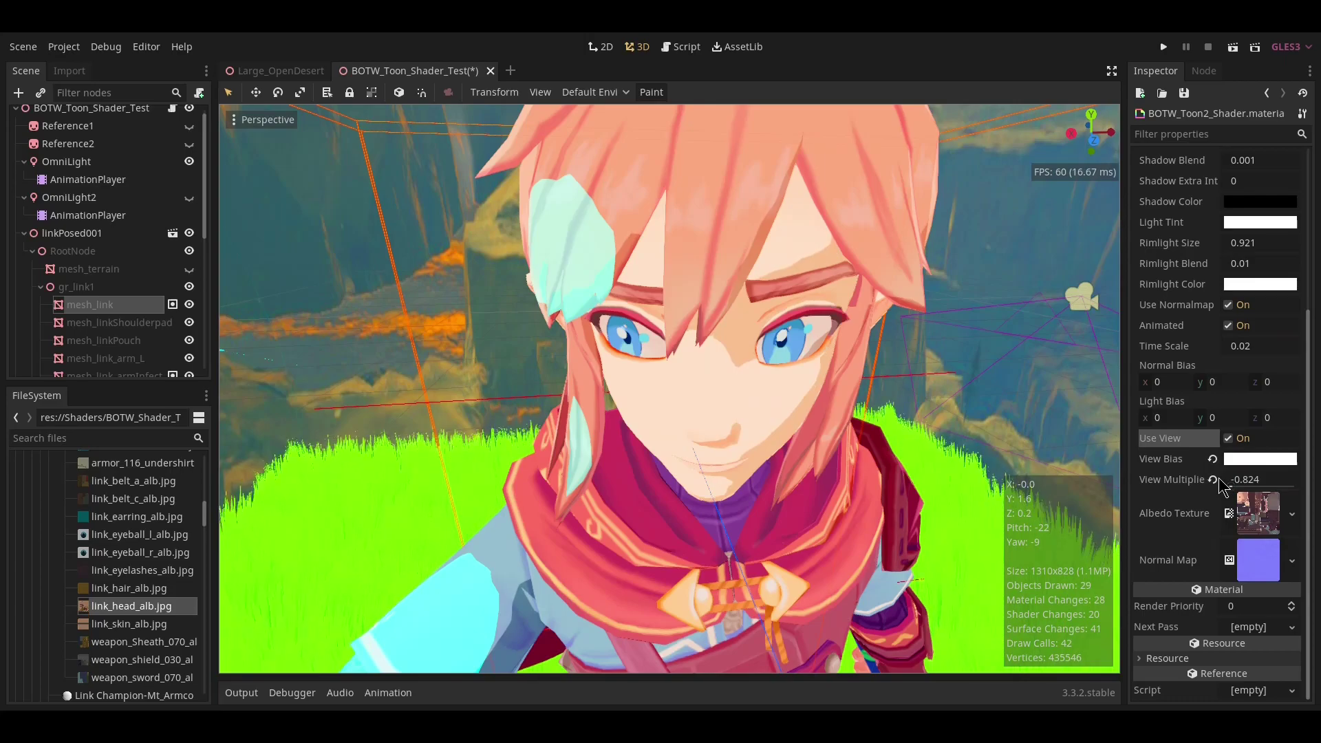
Try other View Bias colors, and reset the View Bias to its default magenta.
click(1247, 466)
mouse_move(1109, 266)
mouse_down()
mouse_move(1068, 147)
mouse_move(990, 171)
mouse_move(1049, 163)
mouse_move(1073, 209)
mouse_move(979, 124)
mouse_move(1060, 214)
mouse_move(1035, 124)
mouse_move(989, 105)
mouse_up()
click(1156, 521)
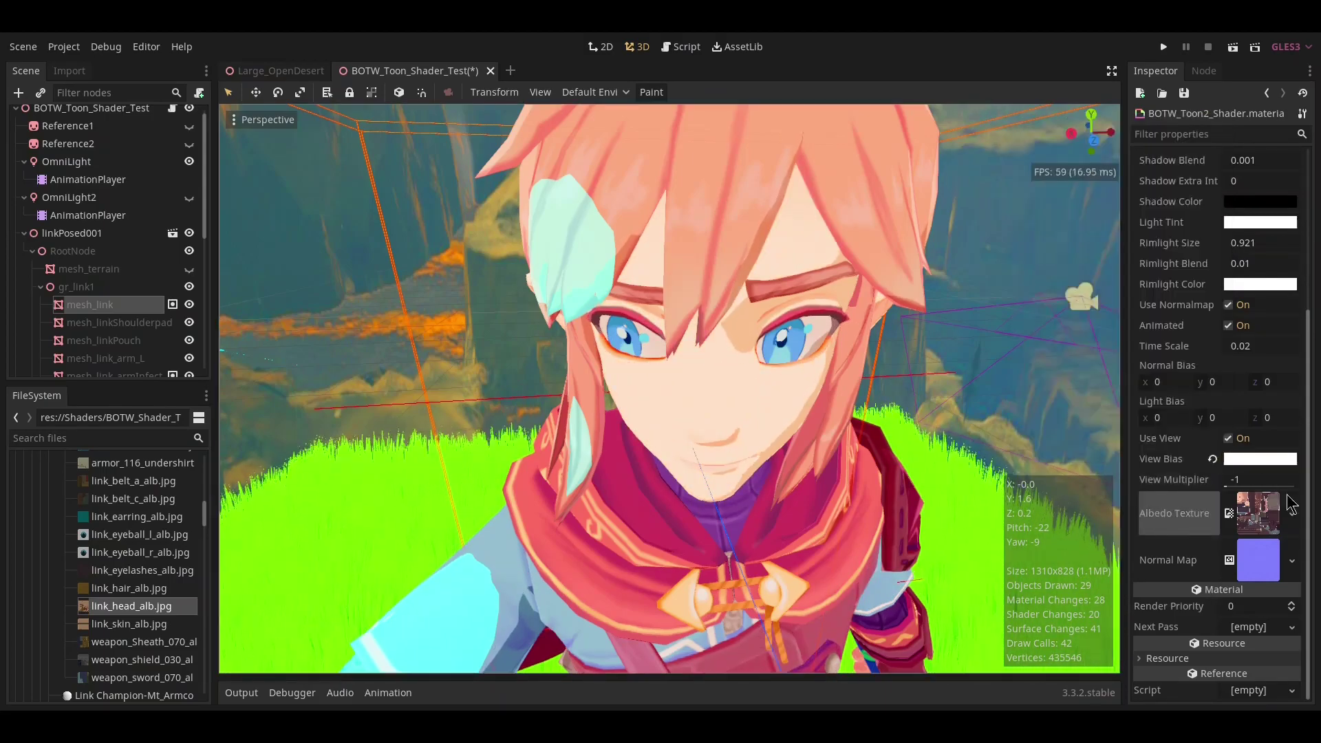
scroll(754, 436, down, 3)
scroll(790, 450, up, 3)
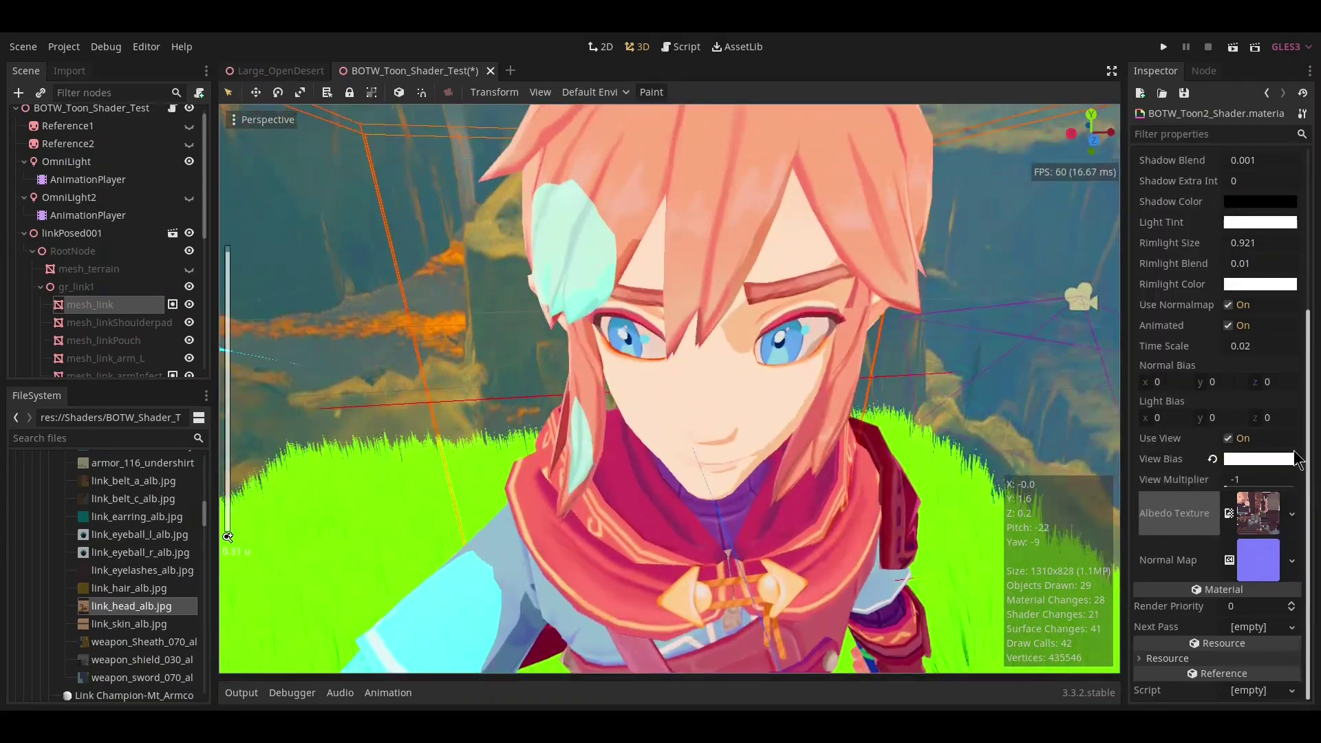
click(1212, 458)
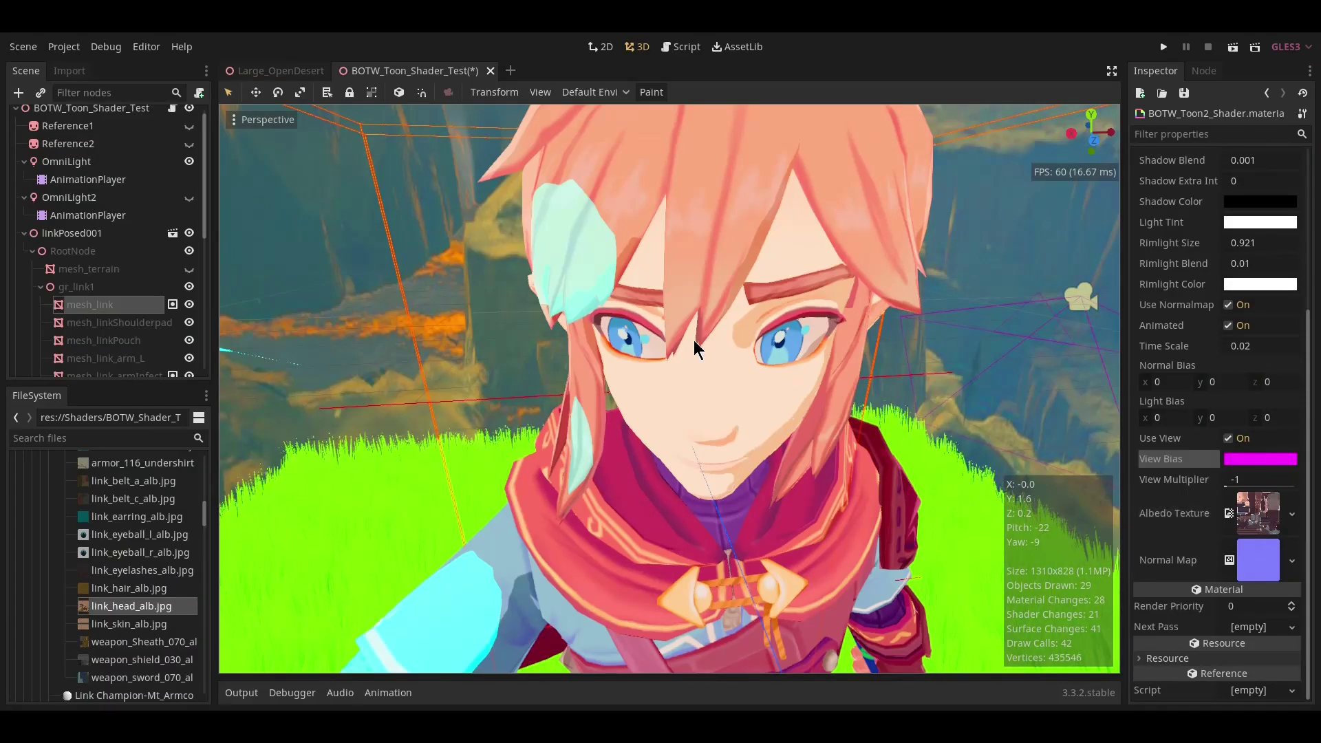
middle_drag(754, 338, 994, 454)
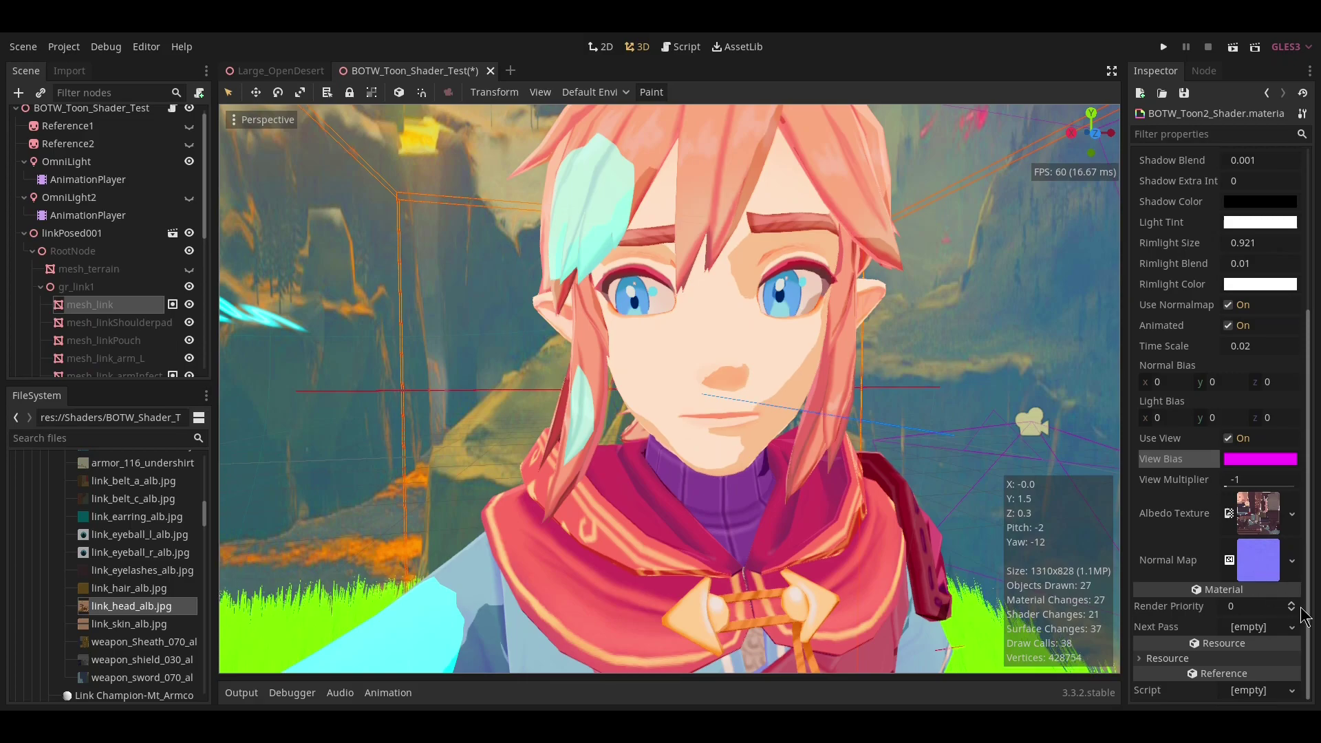
Open the Normal Map's NoiseTexture for editing and examine its normal map options and OpenSimplex noise settings.
right_click(1244, 584)
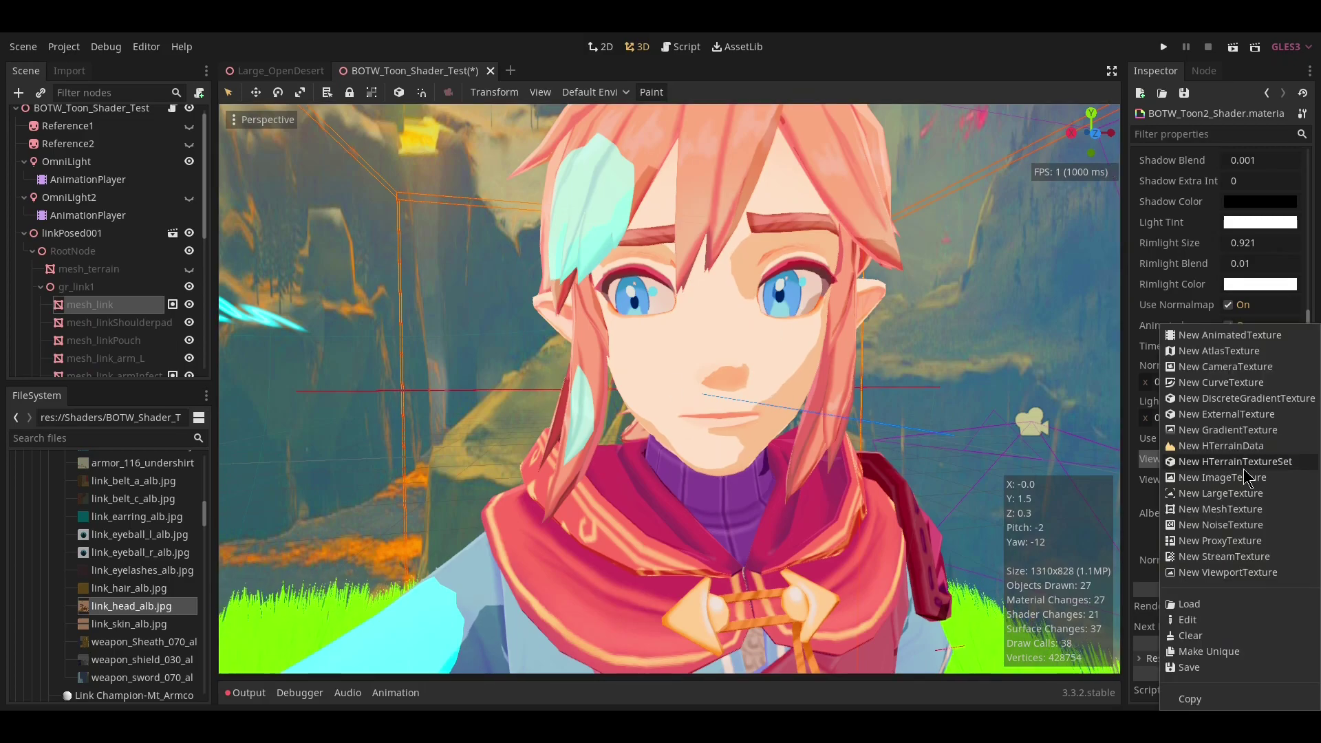
click(1198, 623)
scroll(949, 292, up, 5)
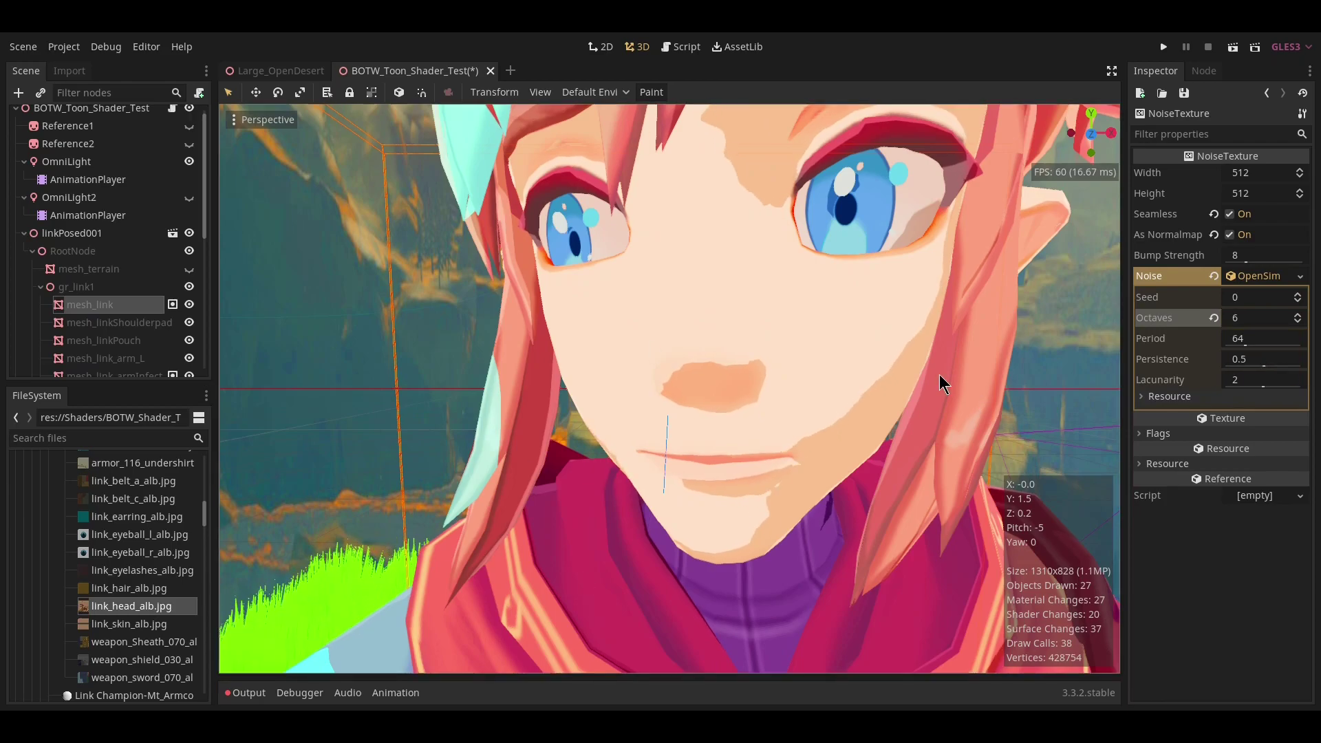
scroll(943, 386, down, 4)
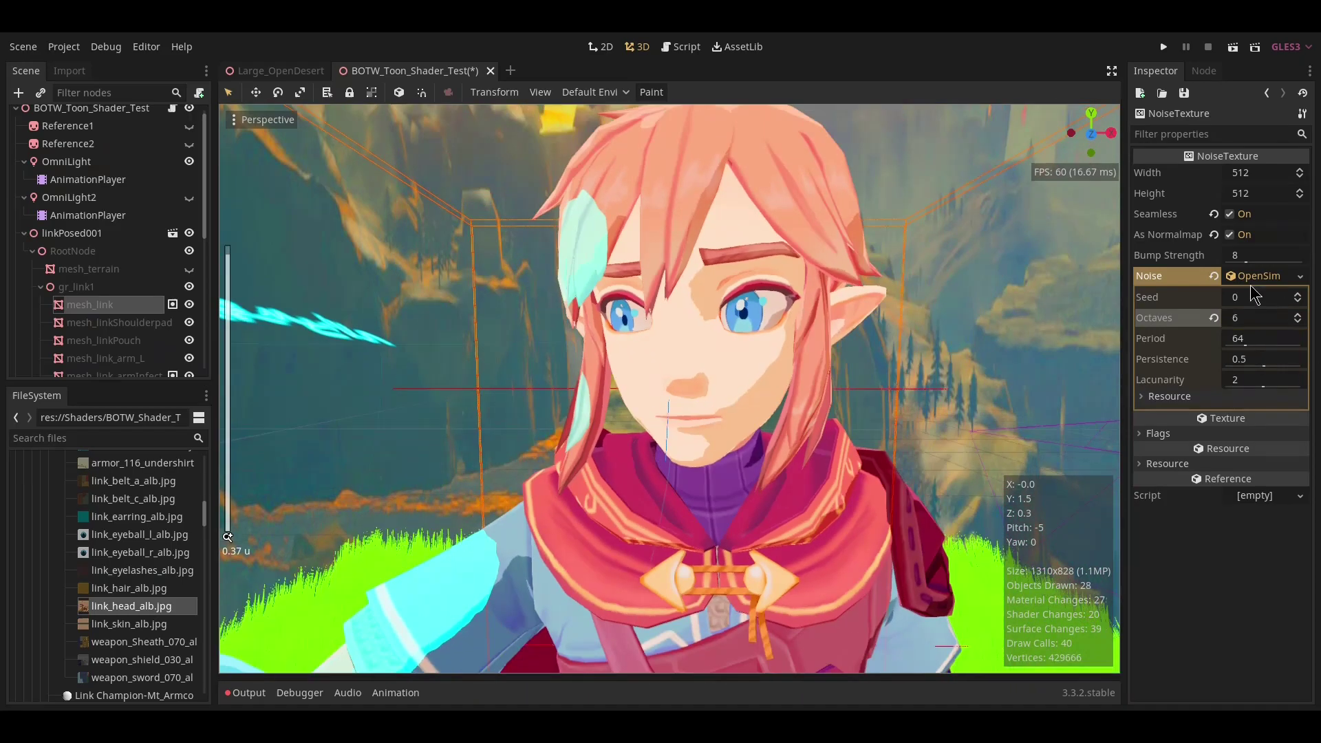
click(1251, 281)
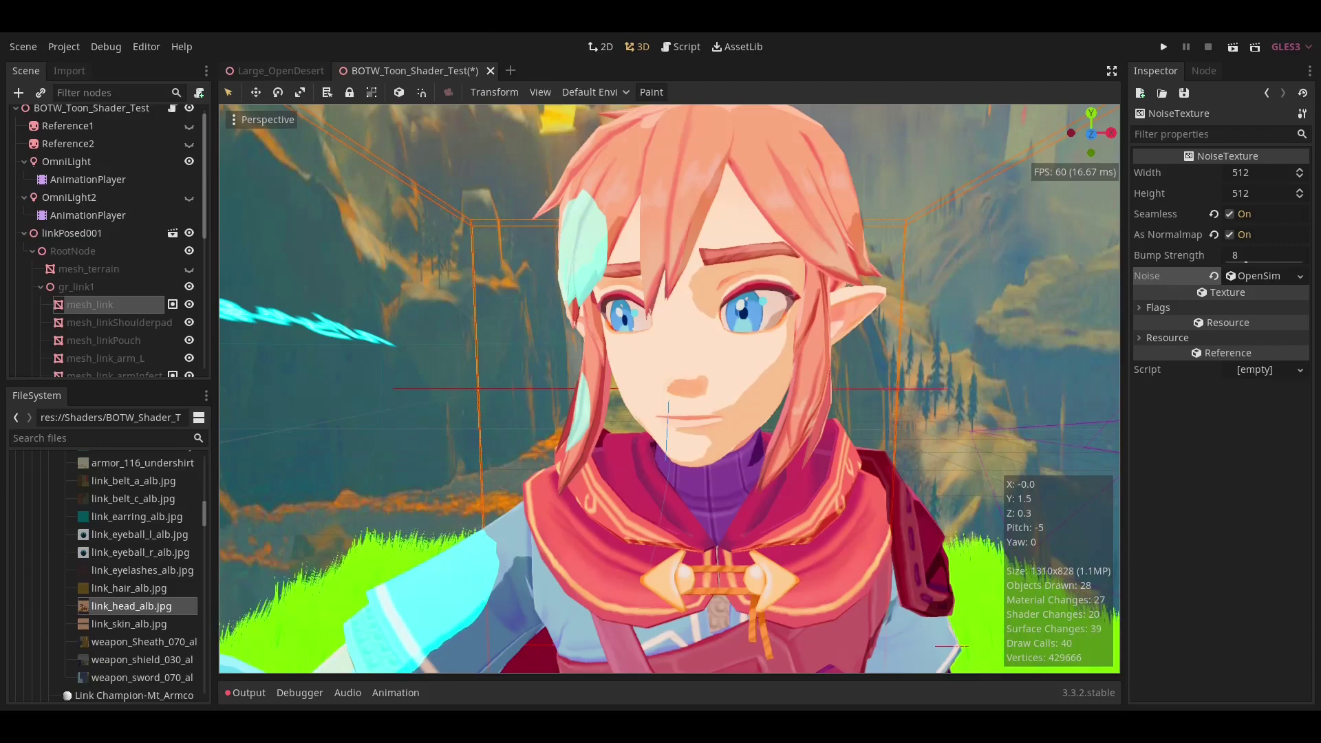
Run the current test scene and toggle toon shading in the running demo.
key(F6)
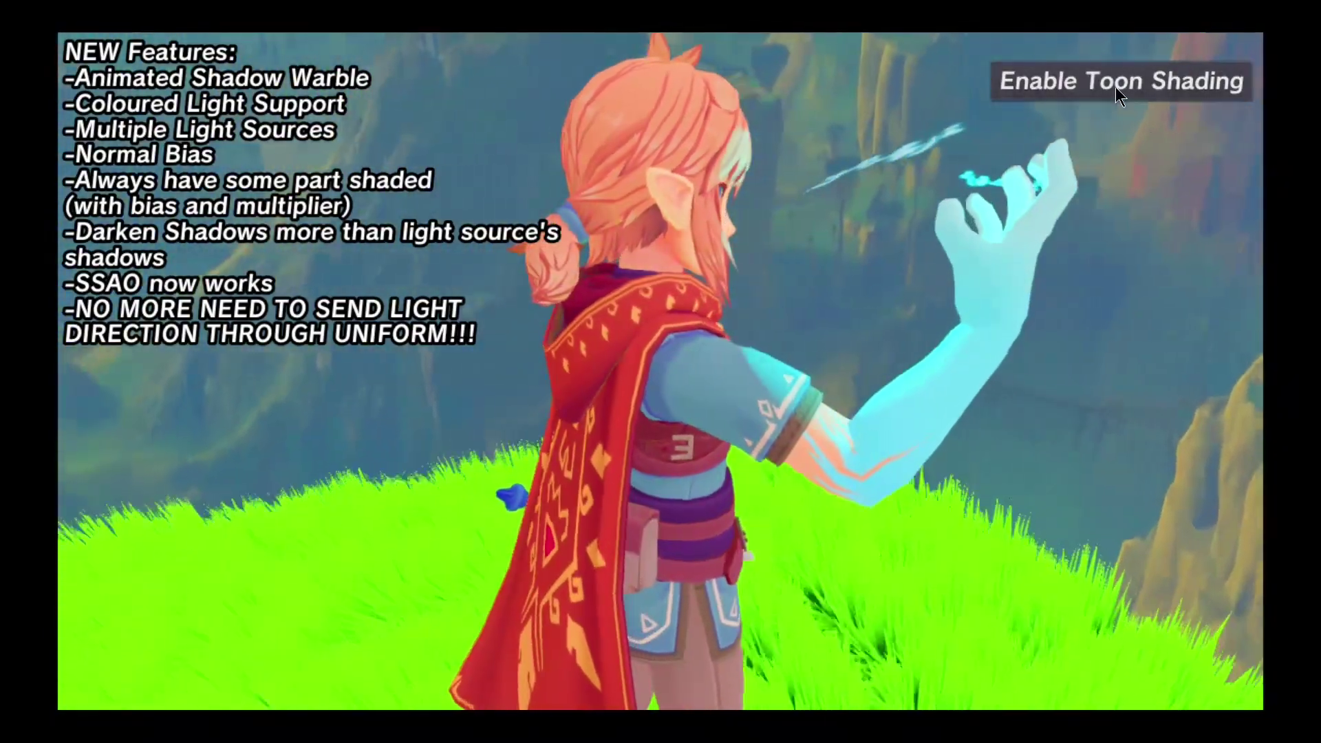
click(1114, 85)
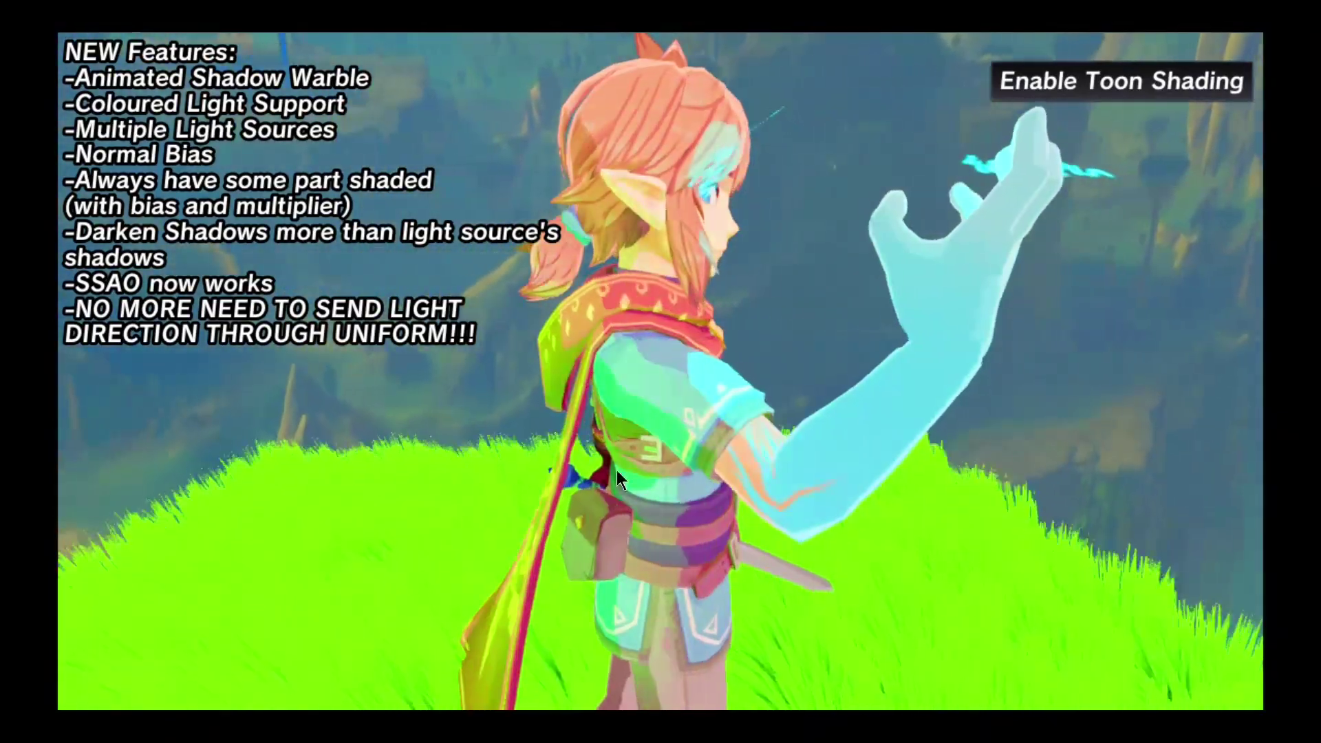